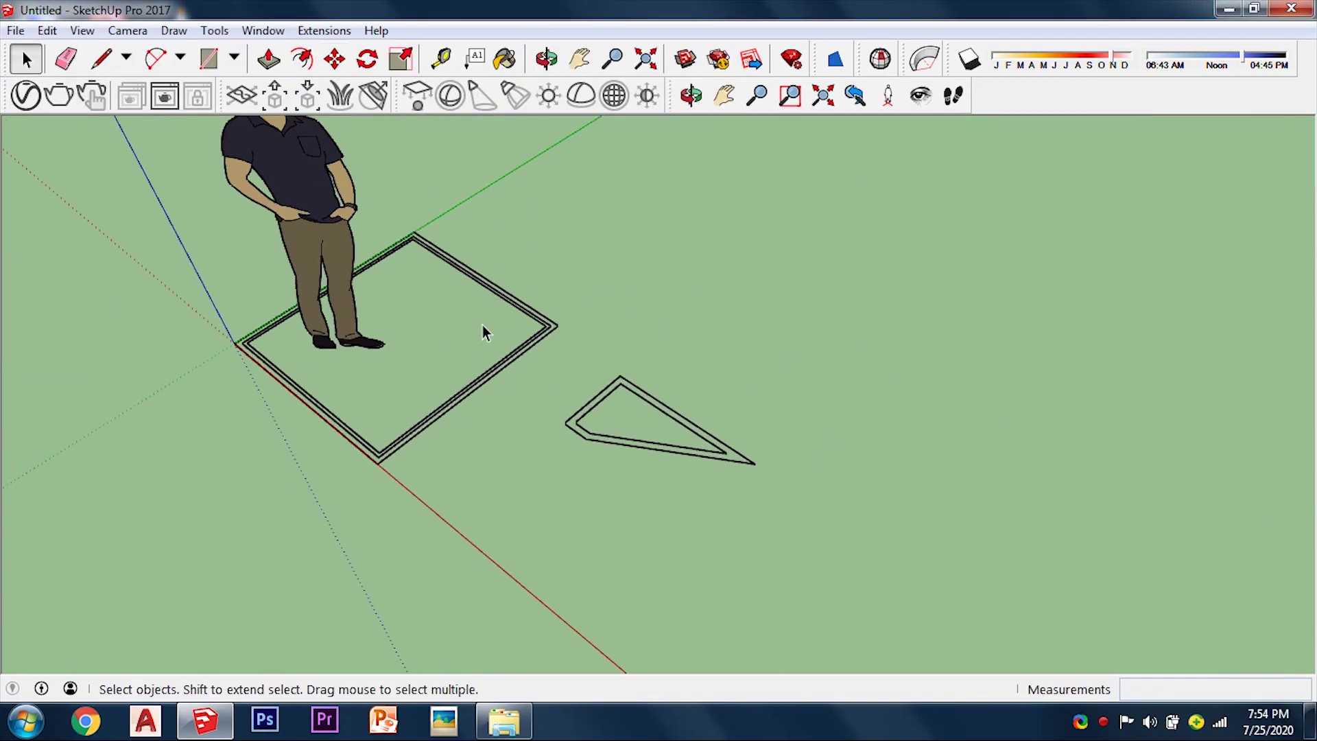
Step: Open the context menu for the selected square and triangle outlines
{"action": "right_click", "coordinate": [949, 185]}
Step: Fill the square and triangle outlines with faces, leaving the square's interior open
{"action": "key", "text": "Escape"}
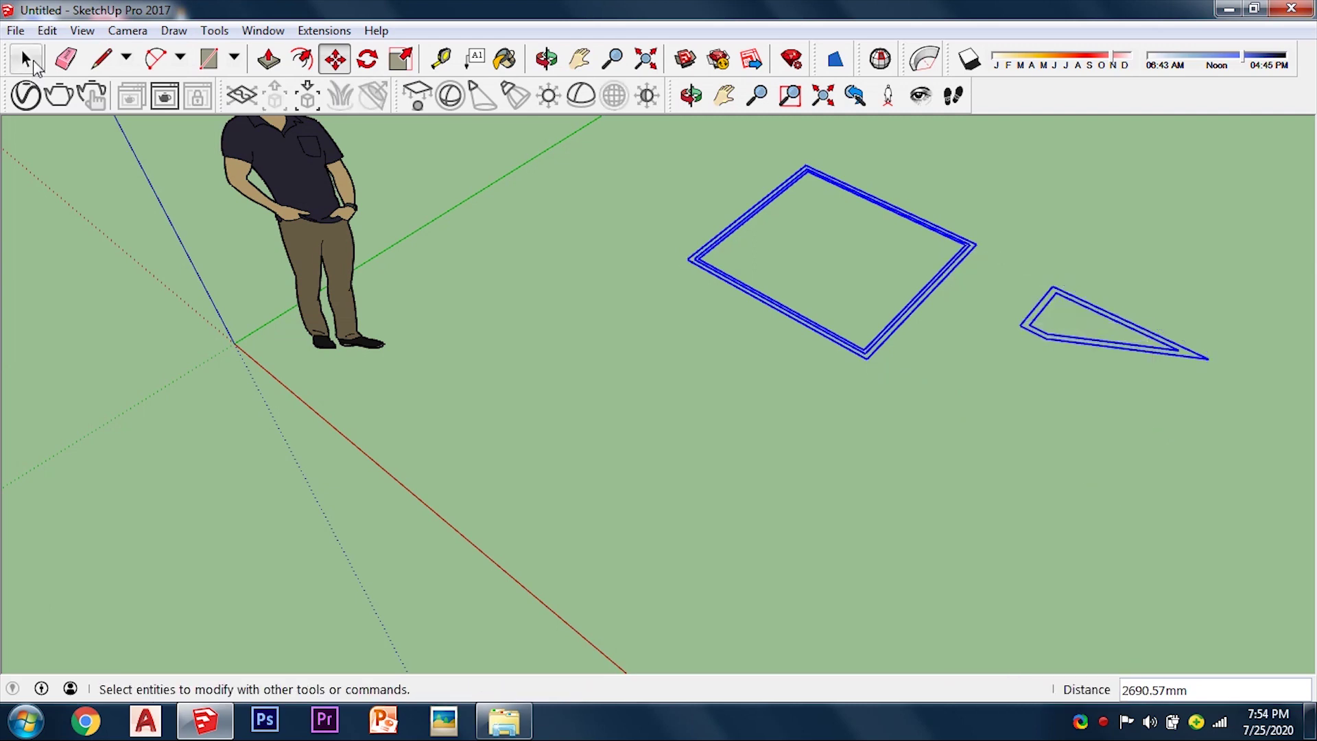
{"action": "key", "text": "o"}
{"action": "left_click_drag", "start_coordinate": [376, 168], "coordinate": [530, 346]}
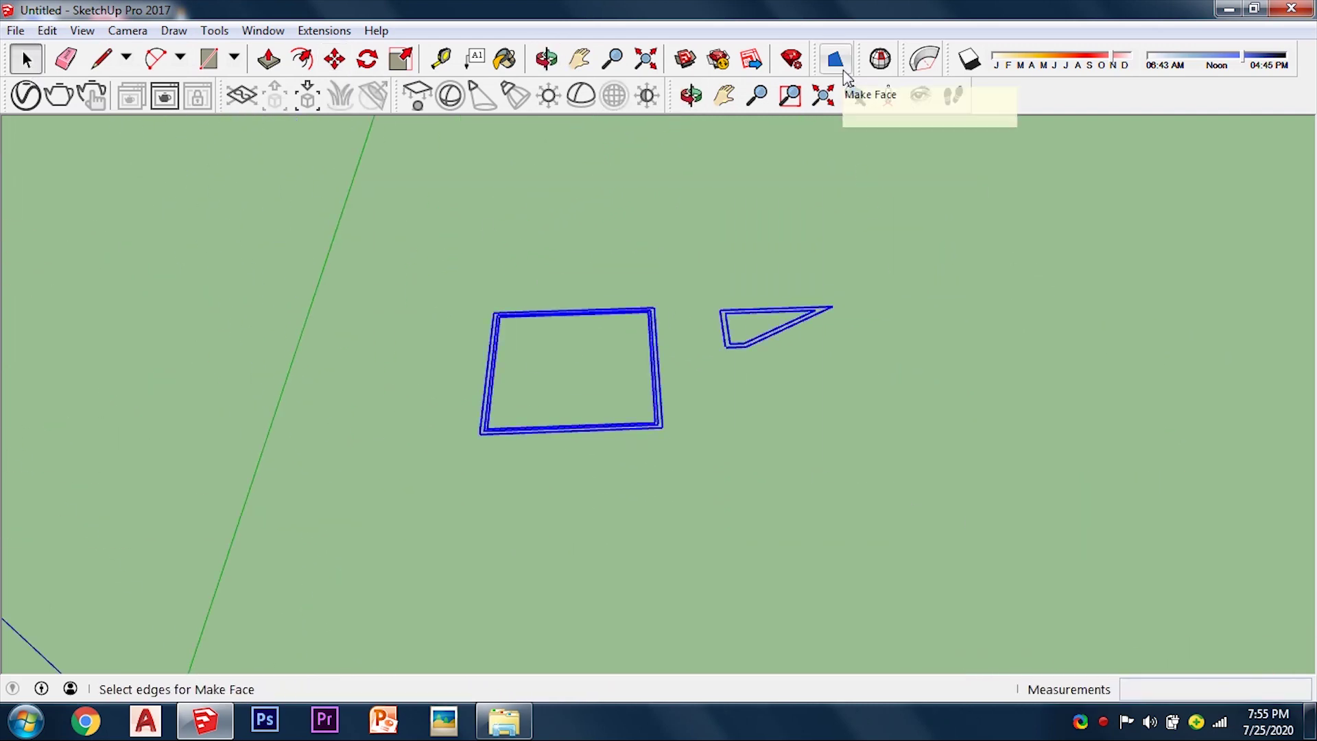
{"action": "right_click", "coordinate": [597, 380]}
{"action": "left_click", "coordinate": [723, 258]}
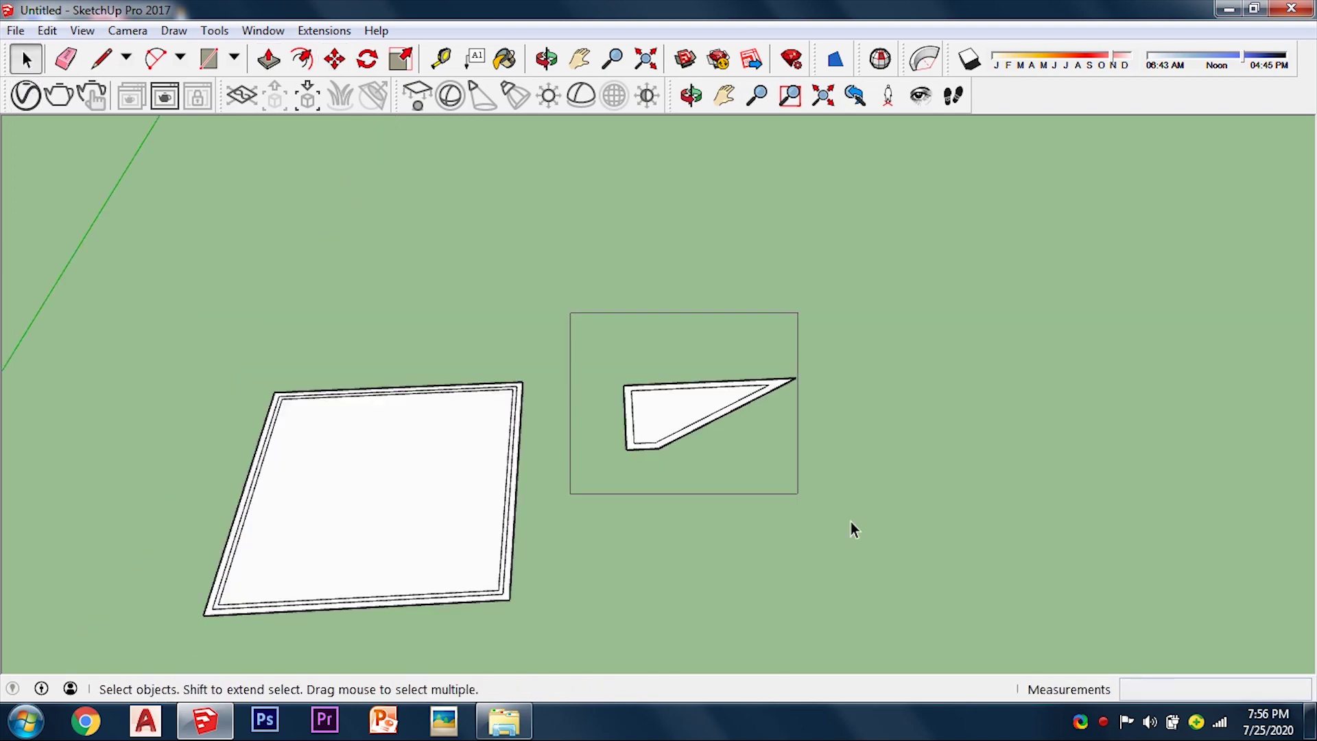
{"action": "middle_click_drag", "start_coordinate": [1111, 377], "coordinate": [139, 480]}
{"action": "scroll", "coordinate": [473, 483], "scroll_direction": "up", "scroll_amount": 5}
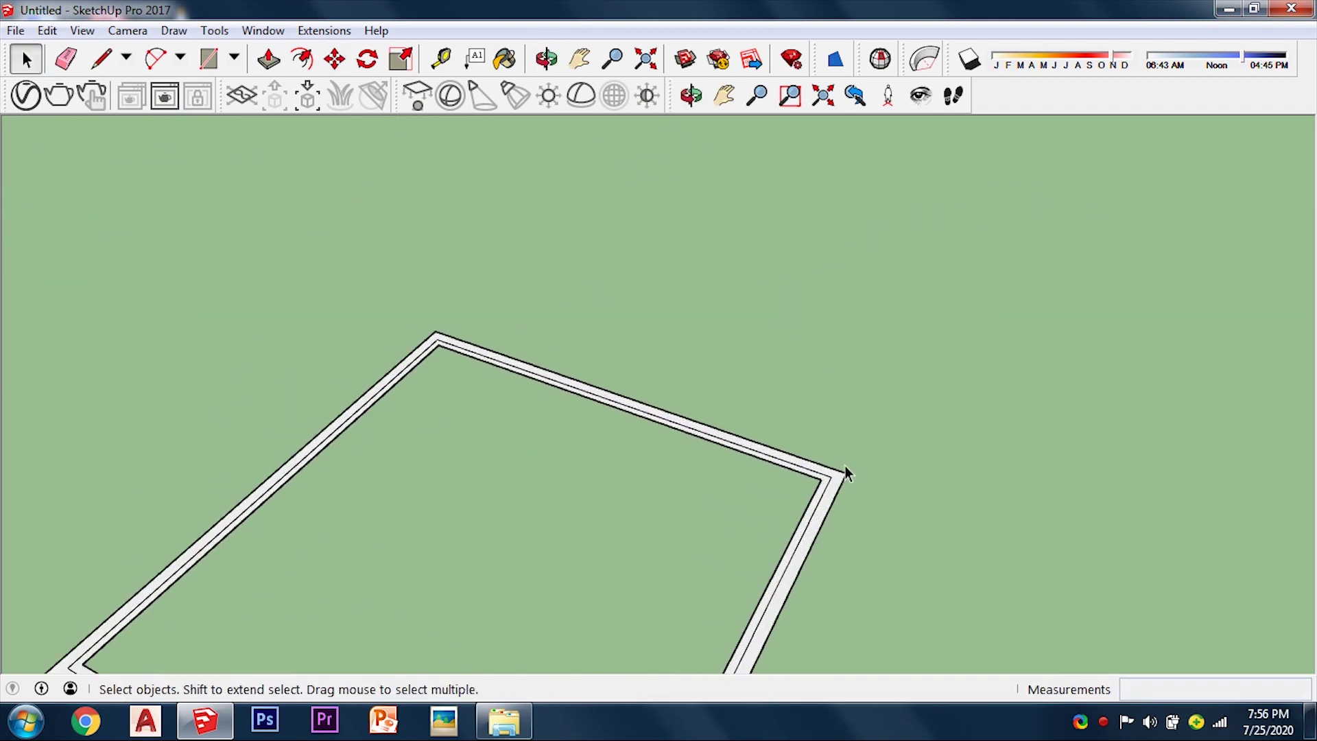
Step: Push/Pull the square frame's border band up 50mm
{"action": "middle_click_drag", "start_coordinate": [845, 466], "coordinate": [735, 485]}
{"action": "key", "text": "p"}
{"action": "left_click", "coordinate": [735, 485]}
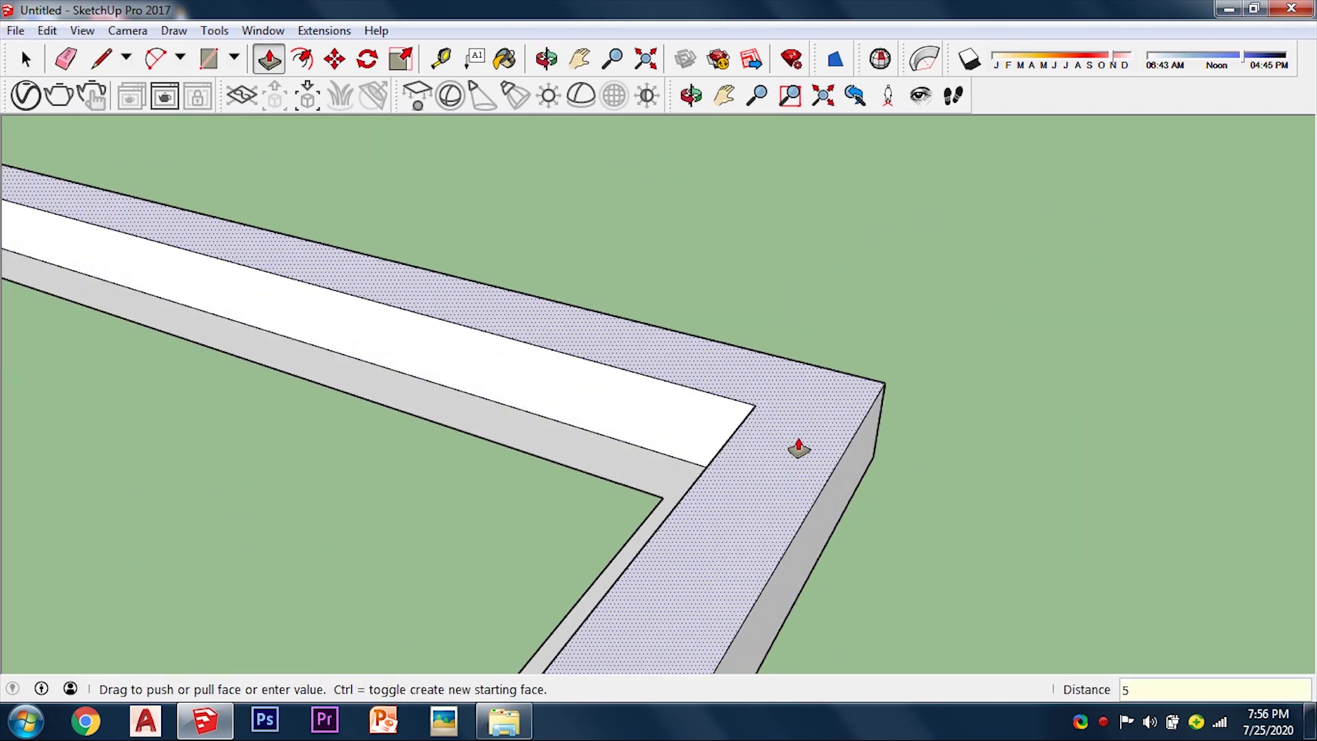
{"action": "type", "text": "0"}
{"action": "key", "text": "Return"}
{"action": "scroll", "coordinate": [862, 427], "scroll_direction": "down", "scroll_amount": 3}
{"action": "scroll", "coordinate": [767, 435], "scroll_direction": "down", "scroll_amount": 3}
{"action": "scroll", "coordinate": [823, 411], "scroll_direction": "up", "scroll_amount": 6}
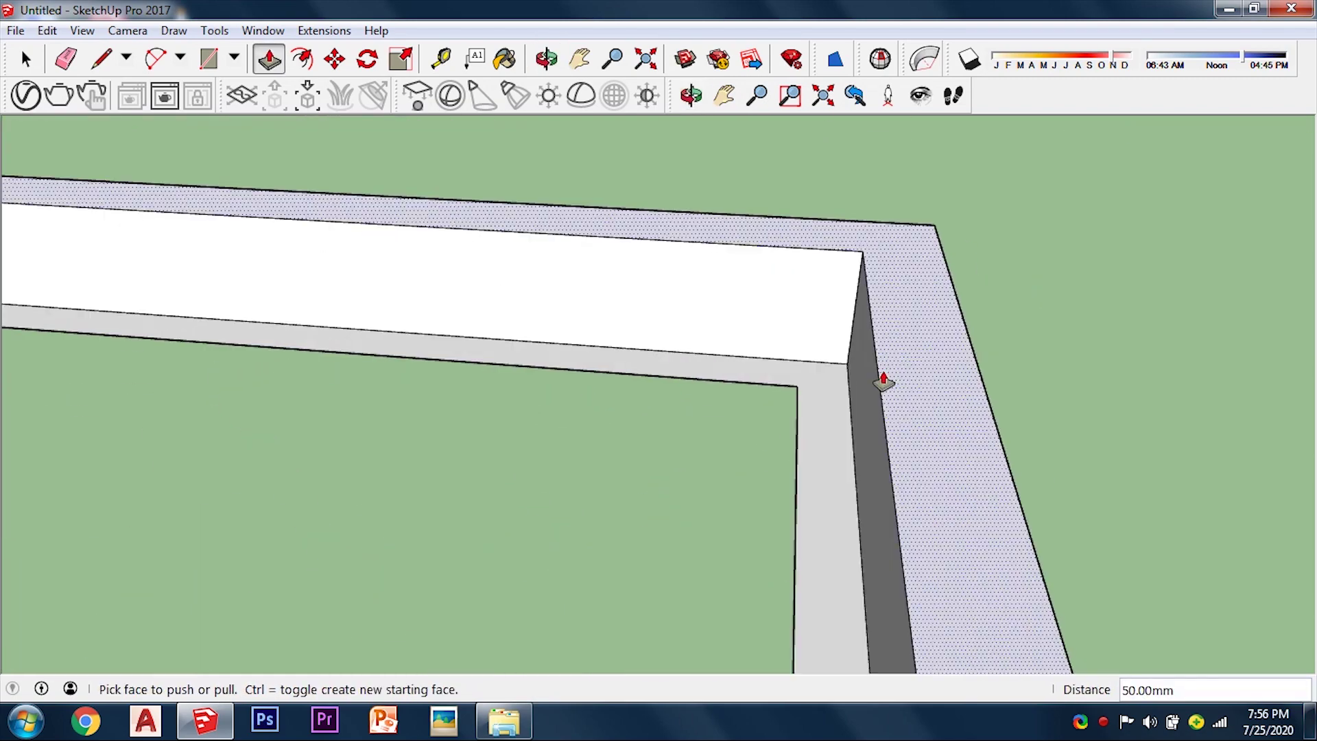
Step: Raise the square frame's inner ledge 40mm and make the frame a component
{"action": "left_click", "coordinate": [852, 373]}
{"action": "type", "text": "0"}
{"action": "key", "text": "Return"}
{"action": "middle_click_drag", "start_coordinate": [848, 350], "coordinate": [794, 339]}
{"action": "scroll", "coordinate": [559, 385], "scroll_direction": "down", "scroll_amount": 5}
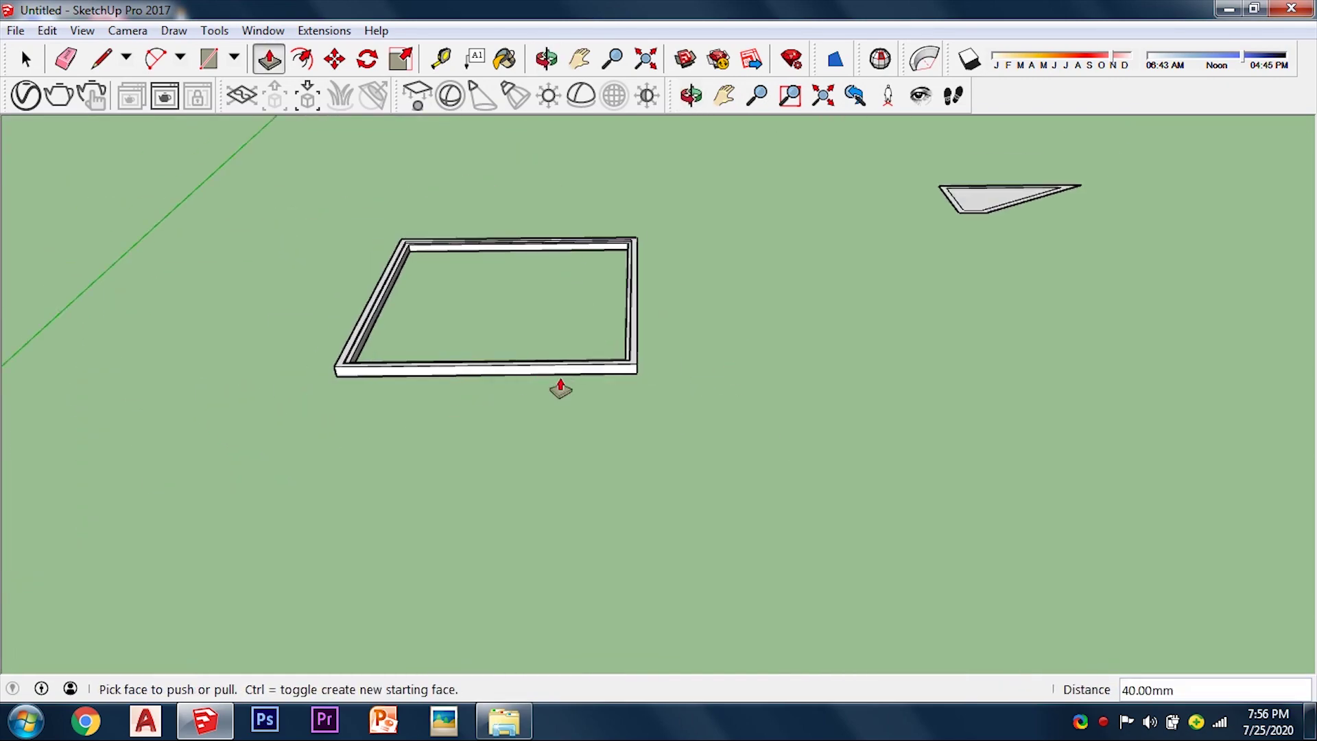
{"action": "key", "text": "space"}
{"action": "left_click", "coordinate": [520, 59]}
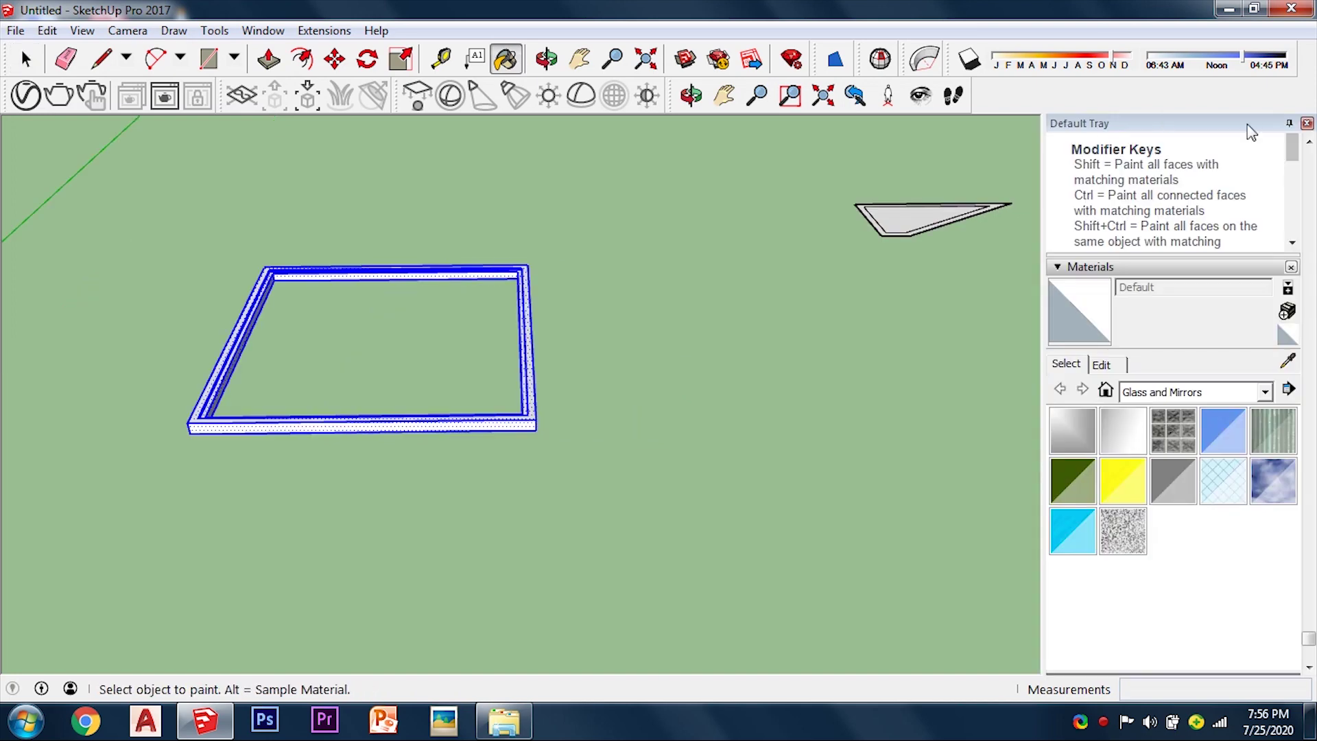
{"action": "right_click", "coordinate": [328, 428]}
{"action": "left_click", "coordinate": [461, 217]}
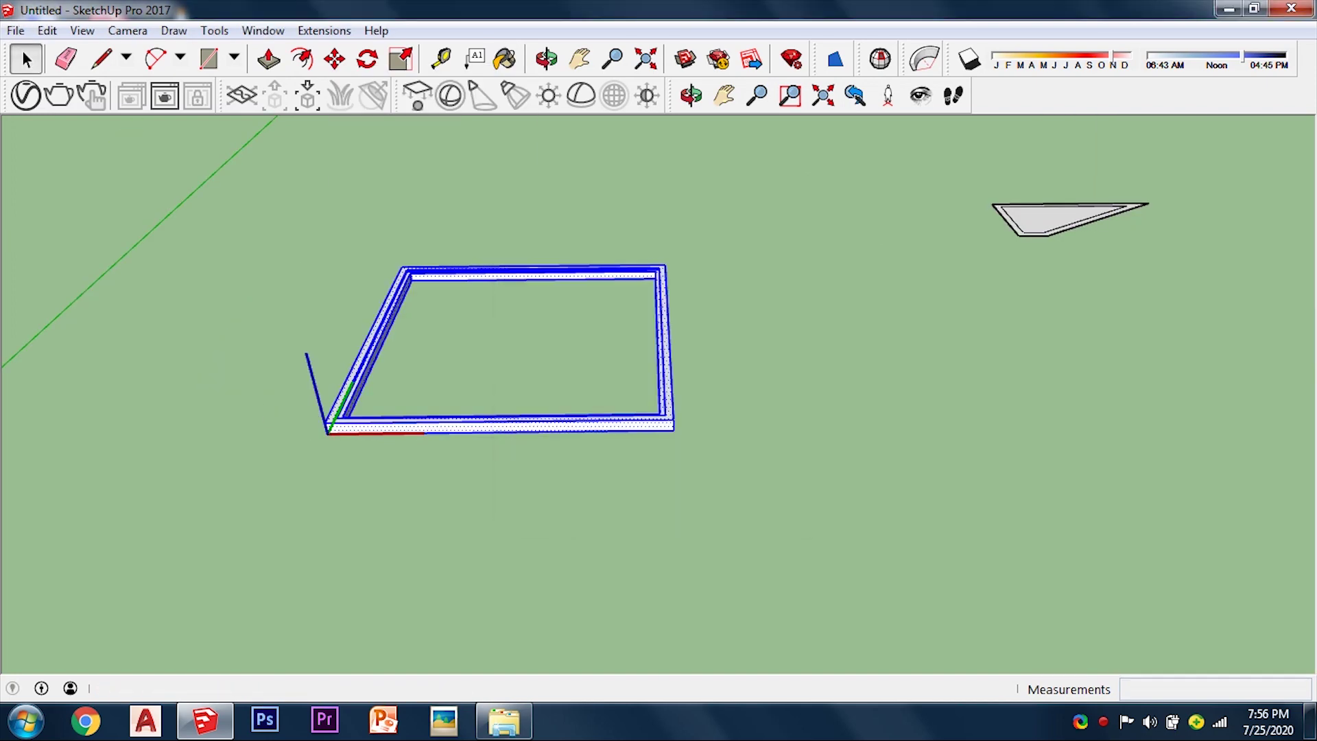
Step: Extrude the triangle frame, make it a component, and start a rectangle in the square
{"action": "middle_click_drag", "start_coordinate": [382, 314], "coordinate": [411, 322]}
{"action": "scroll", "coordinate": [863, 381], "scroll_direction": "up", "scroll_amount": 3}
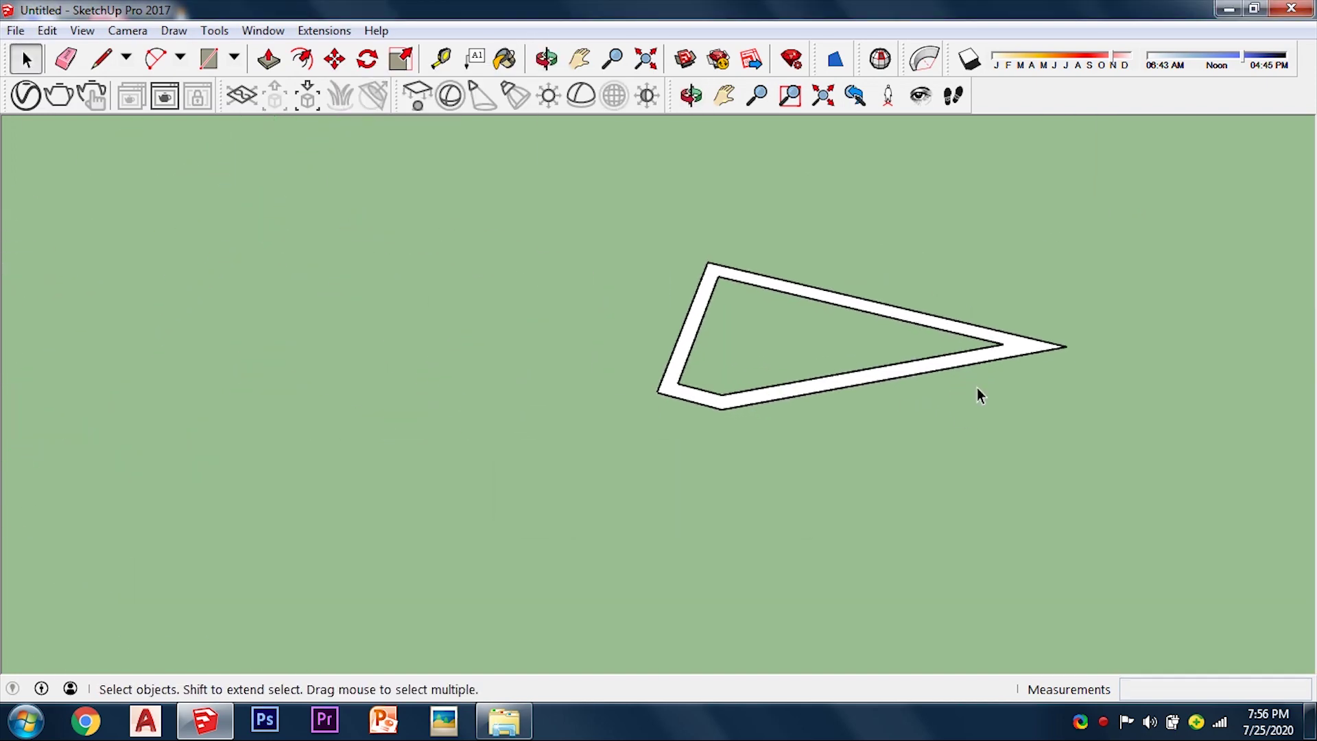
{"action": "key", "text": "p"}
{"action": "left_click_drag", "start_coordinate": [1014, 350], "coordinate": [1014, 339]}
{"action": "key", "text": "space"}
{"action": "middle_click_drag", "start_coordinate": [352, 320], "coordinate": [353, 233]}
{"action": "left_click_drag", "start_coordinate": [353, 233], "coordinate": [858, 483]}
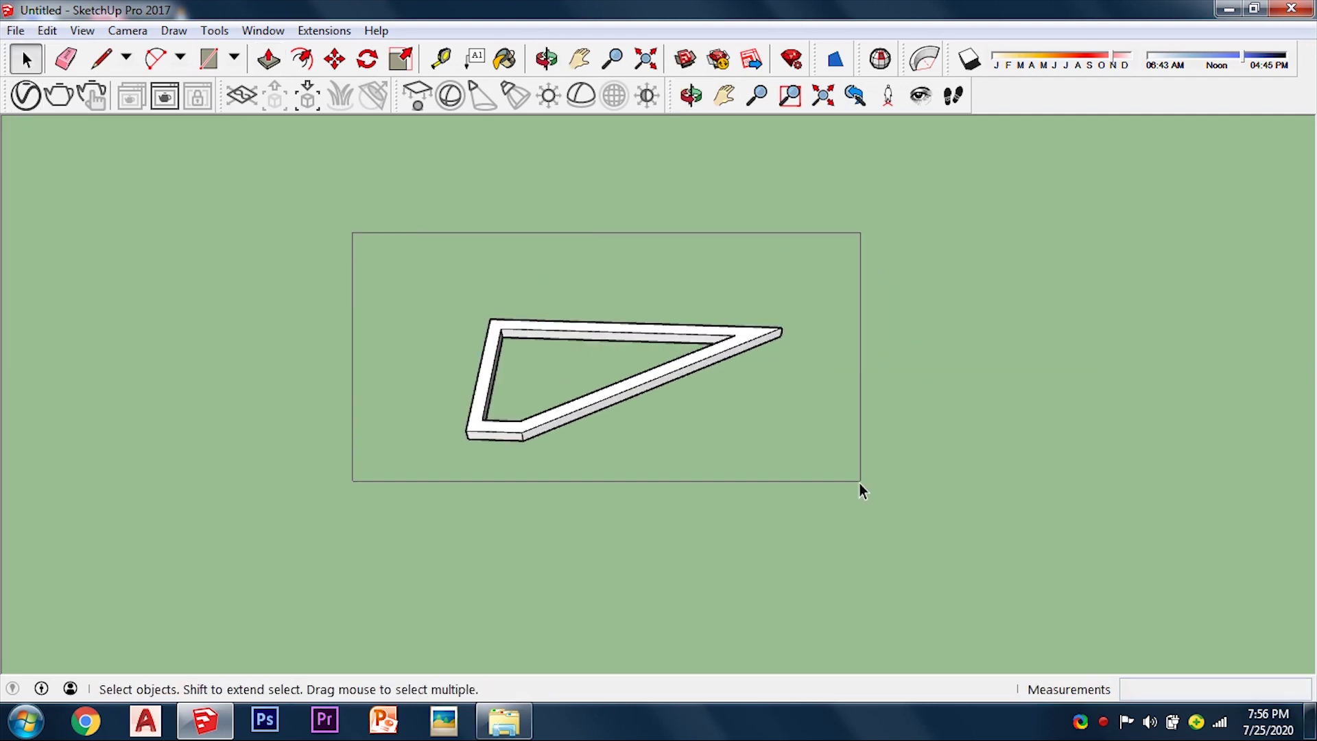
{"action": "right_click", "coordinate": [553, 66]}
{"action": "left_click", "coordinate": [631, 208]}
{"action": "left_click", "coordinate": [665, 490]}
{"action": "key", "text": "r"}
{"action": "scroll", "coordinate": [422, 269], "scroll_direction": "up", "scroll_amount": 5}
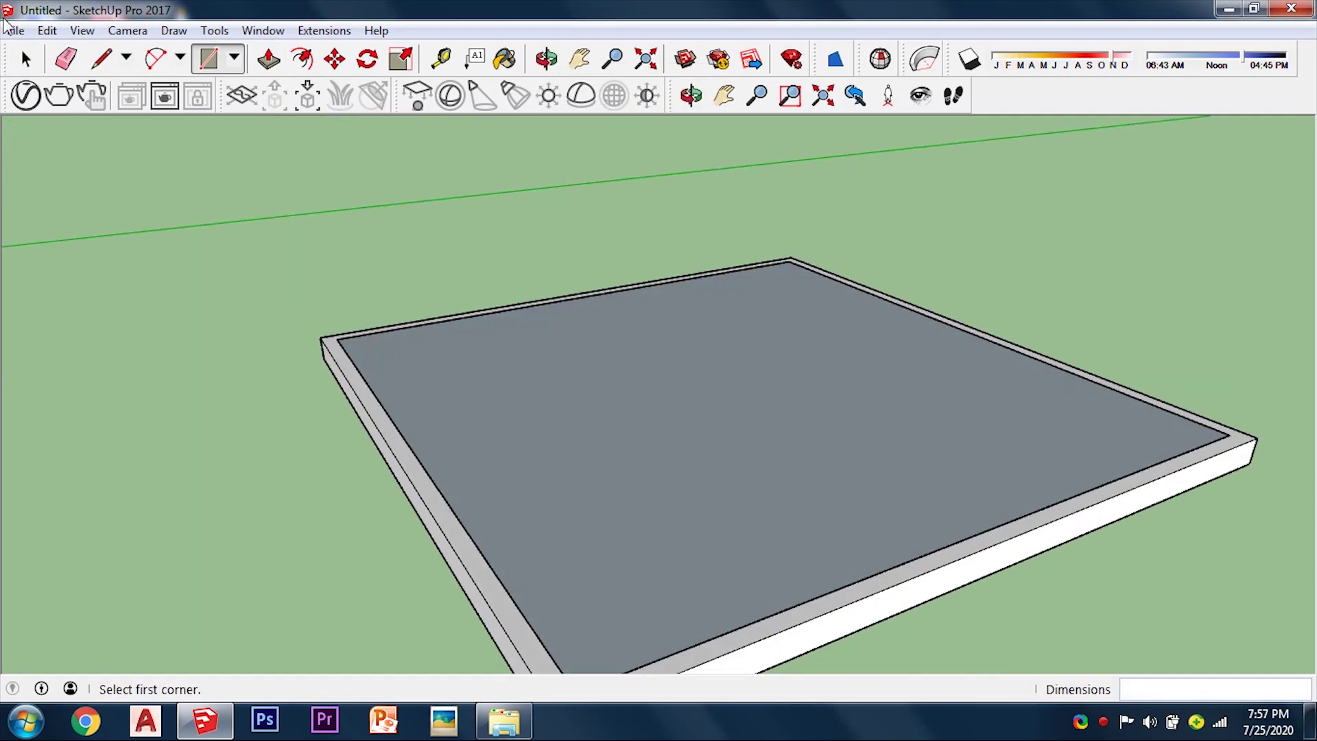
Step: Separate the rectangle panel as a 10mm slab and move it beside the square frame
{"action": "middle_click_drag", "start_coordinate": [715, 344], "coordinate": [612, 424]}
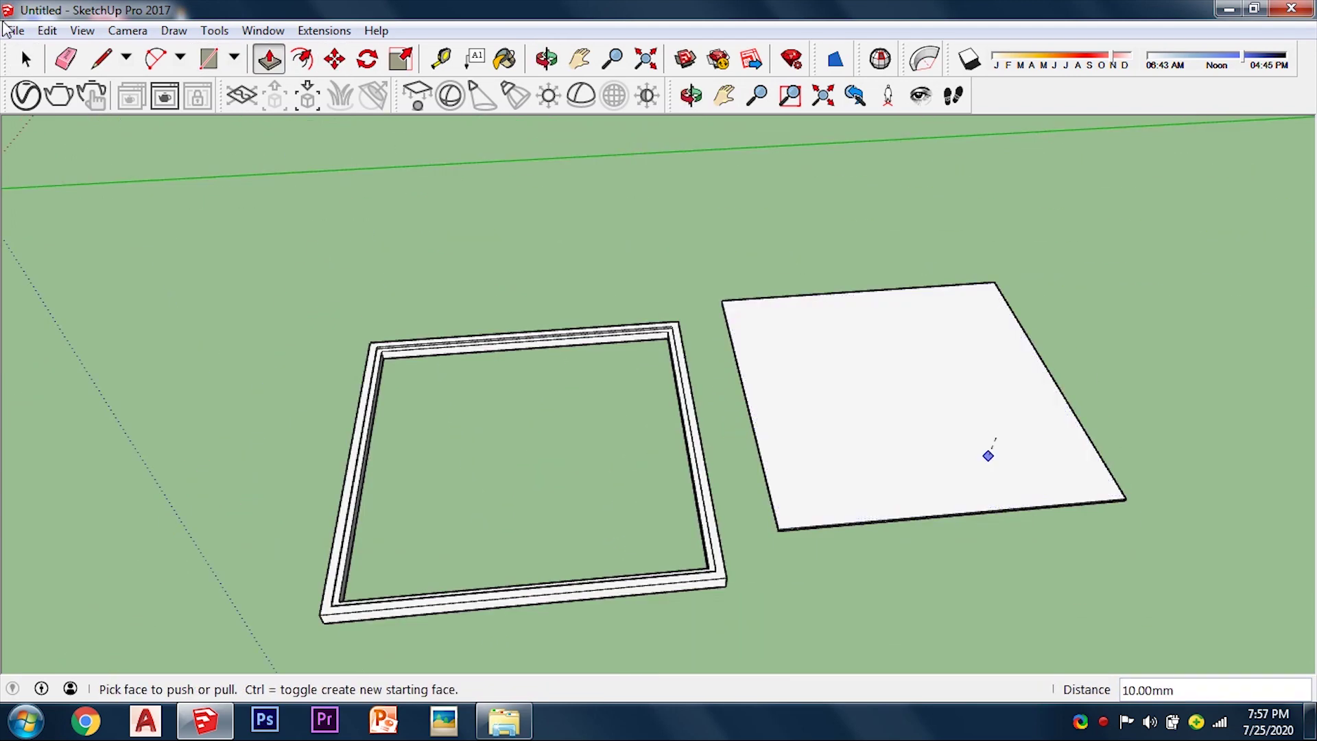
{"action": "key", "text": "space"}
{"action": "right_click", "coordinate": [870, 415]}
{"action": "middle_click_drag", "start_coordinate": [870, 415], "coordinate": [596, 412]}
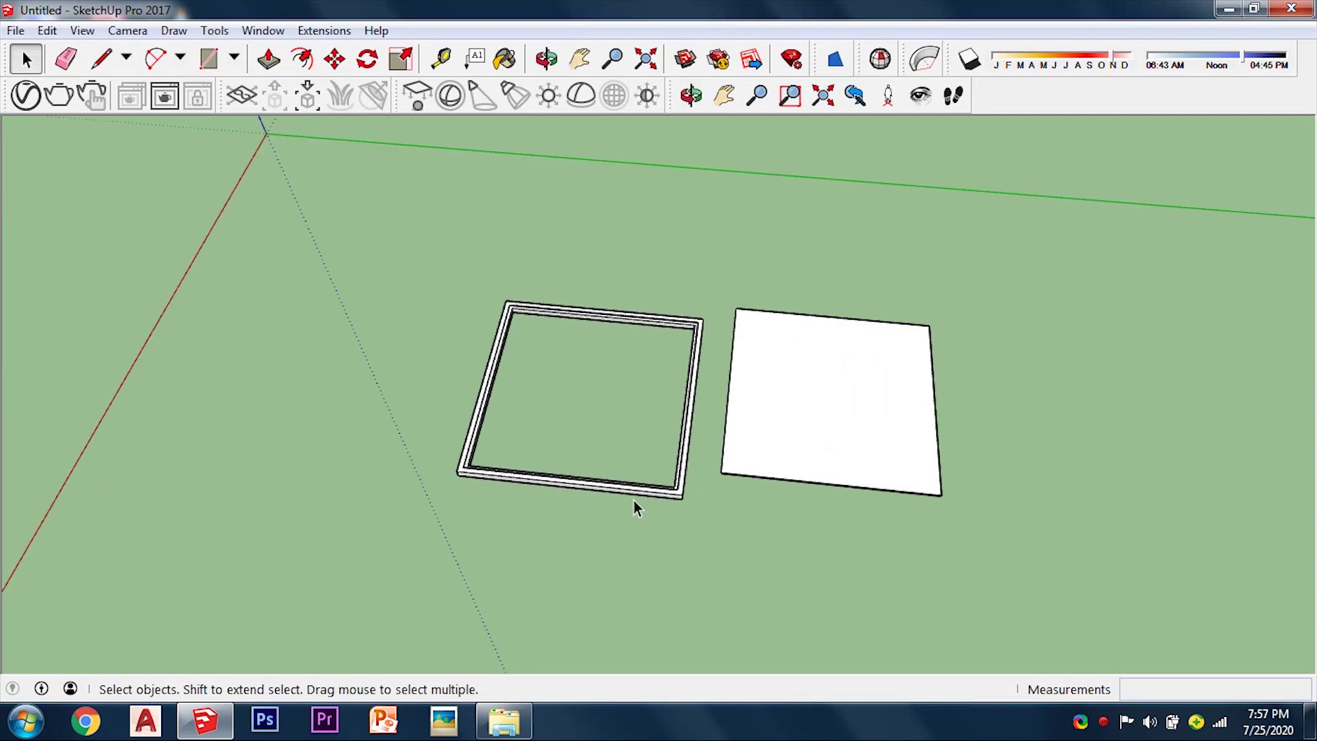
{"action": "middle_click_drag", "start_coordinate": [634, 501], "coordinate": [675, 423]}
{"action": "key", "text": "m"}
{"action": "left_click", "coordinate": [758, 411]}
Step: Paint the square frame with Wood Cherry Original
{"action": "key", "text": "space"}
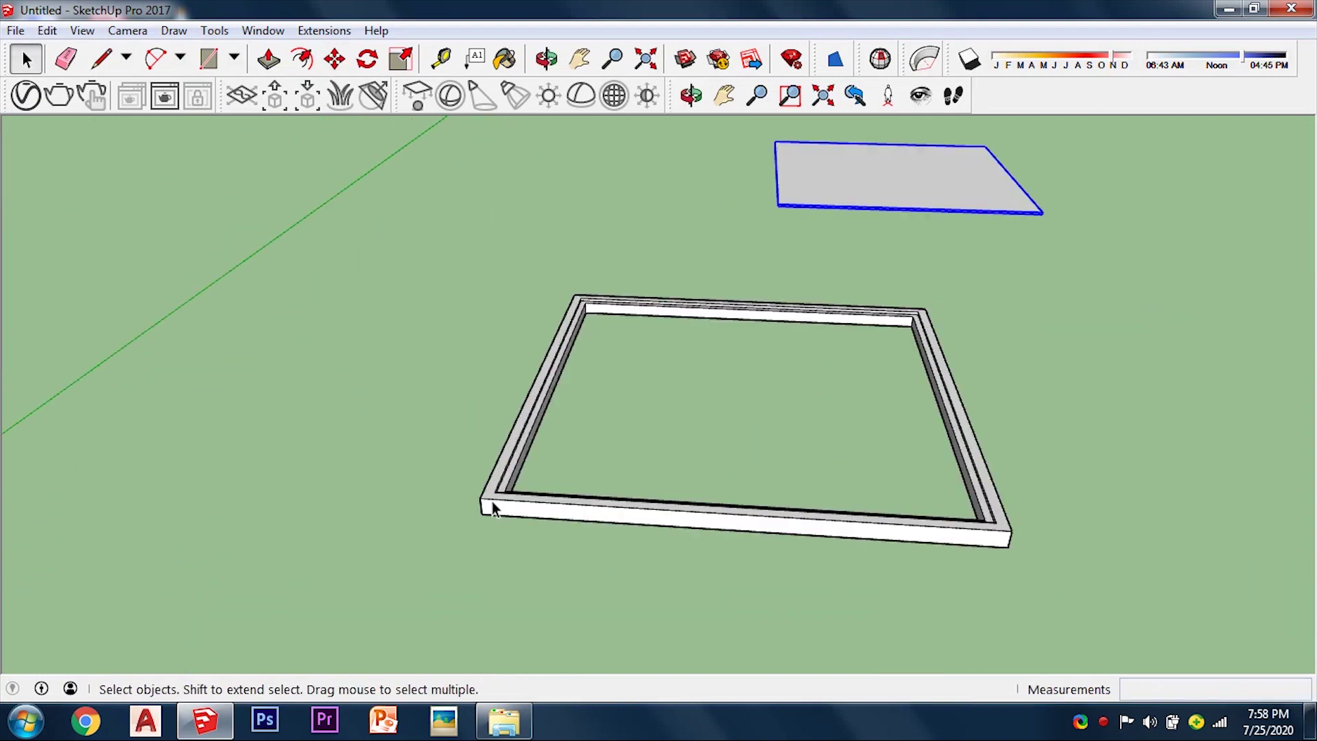
{"action": "left_click", "coordinate": [491, 501]}
{"action": "key", "text": "b"}
{"action": "left_click", "coordinate": [1197, 390]}
{"action": "left_click", "coordinate": [1180, 582]}
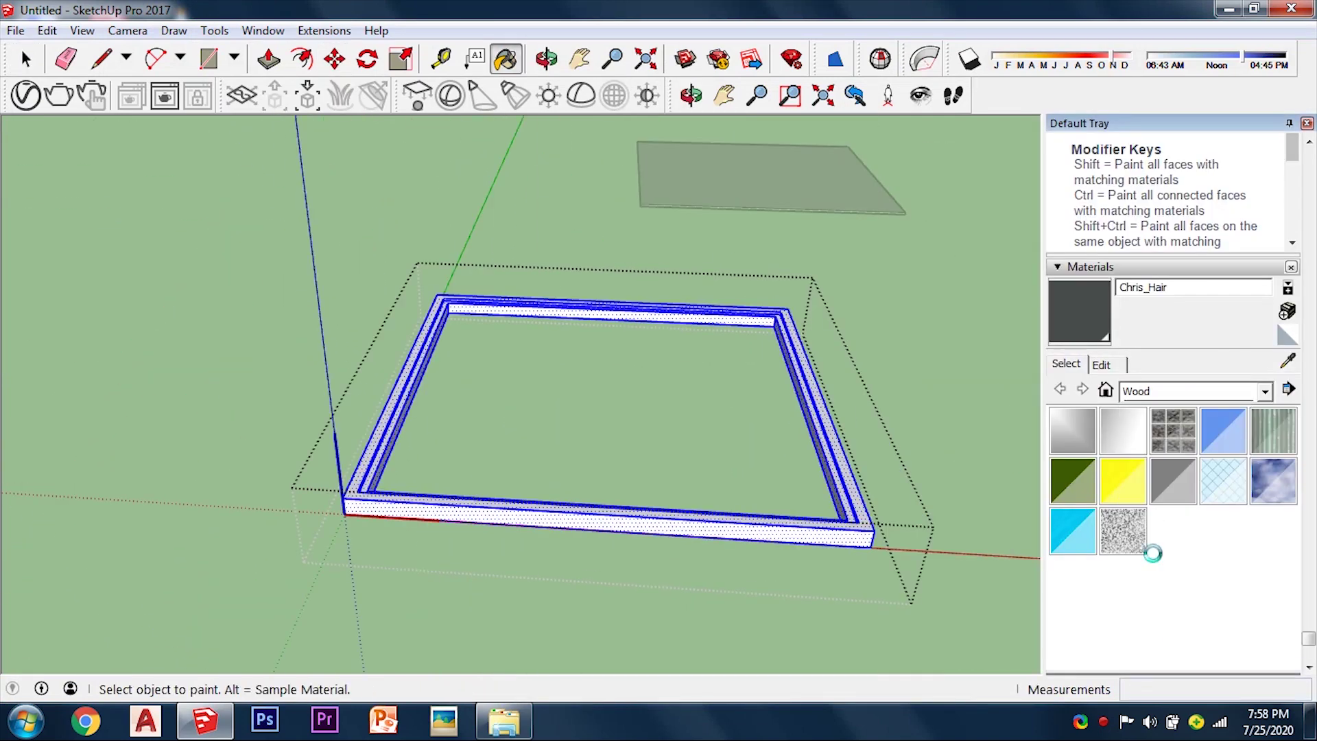
{"action": "left_click", "coordinate": [869, 516]}
{"action": "scroll", "coordinate": [870, 516], "scroll_direction": "up", "scroll_amount": 3}
{"action": "left_click", "coordinate": [1101, 364]}
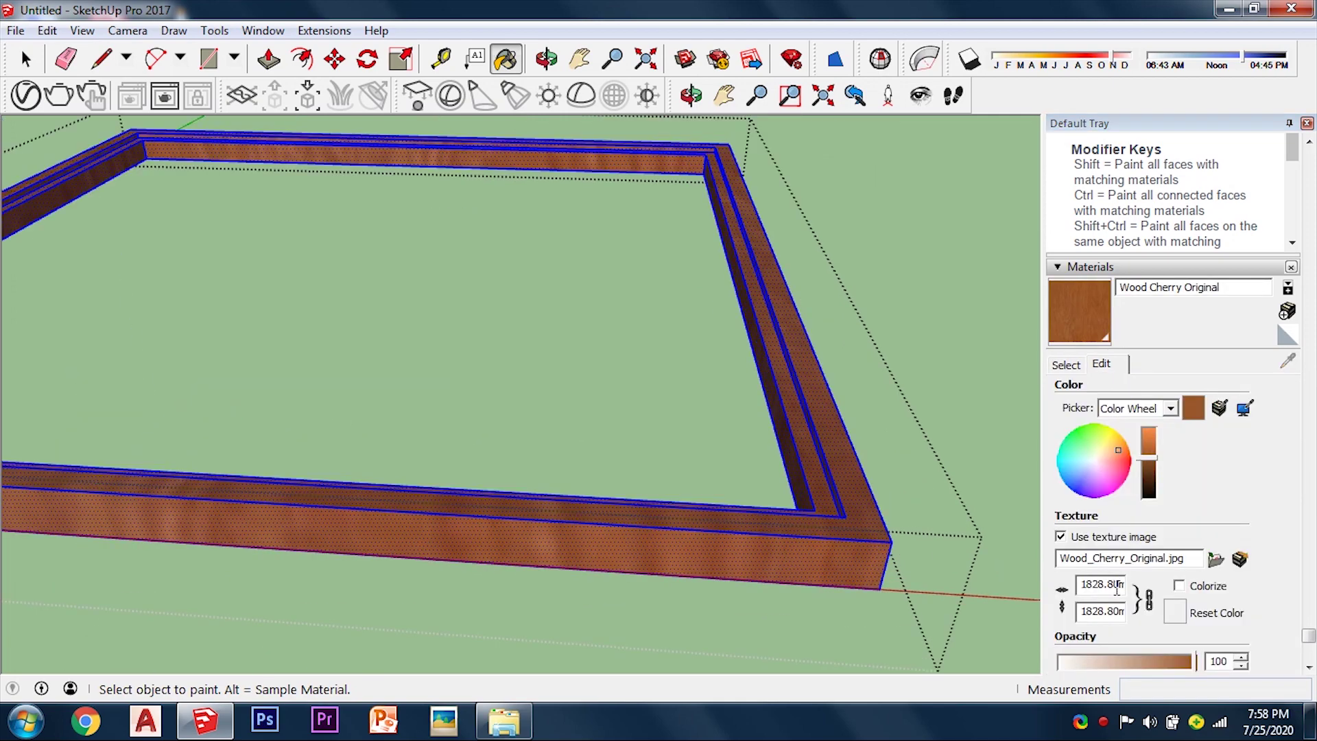
{"action": "left_click", "coordinate": [1307, 122]}
{"action": "key", "text": "space"}
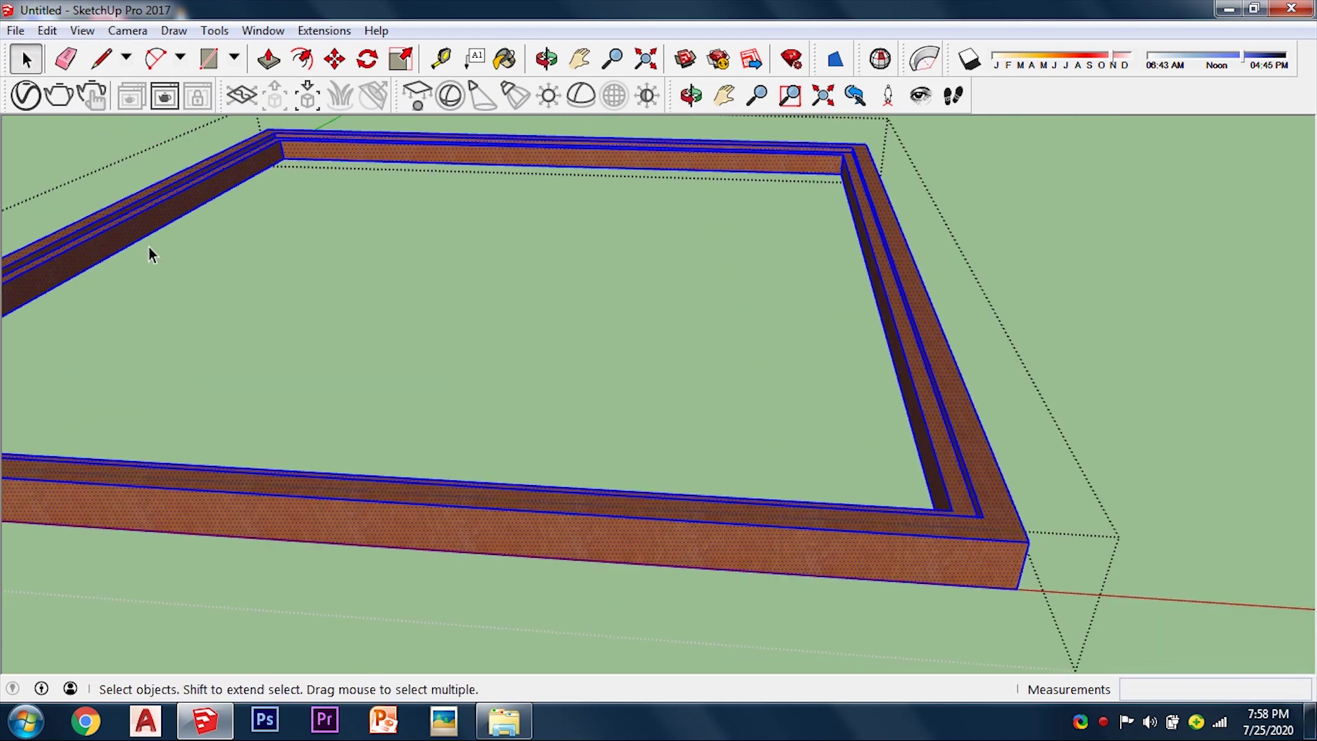
Step: Paint the triangle frame with the Metal Seamed material
{"action": "scroll", "coordinate": [353, 477], "scroll_direction": "down", "scroll_amount": 5}
{"action": "middle_click_drag", "start_coordinate": [353, 477], "coordinate": [491, 485]}
{"action": "scroll", "coordinate": [1085, 393], "scroll_direction": "up", "scroll_amount": 4}
{"action": "triple_click", "coordinate": [1086, 393]}
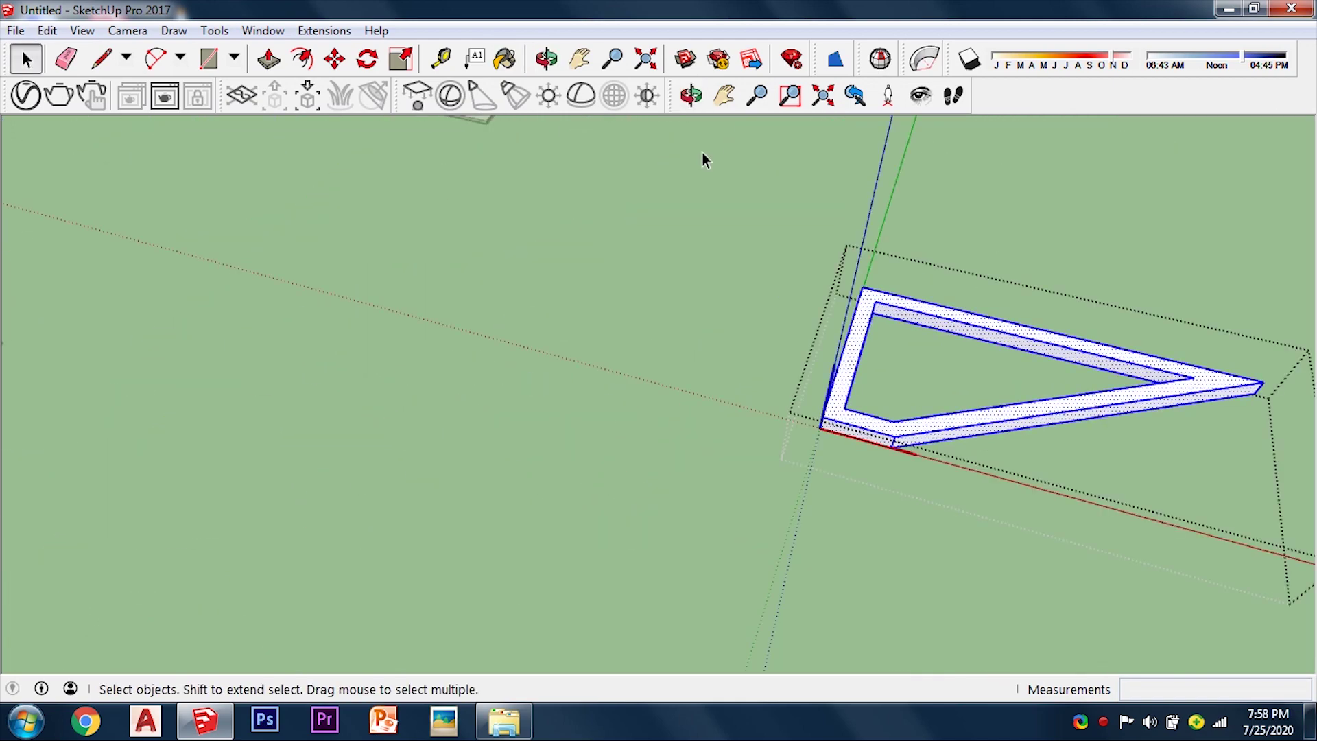
{"action": "left_click", "coordinate": [505, 59]}
{"action": "left_click", "coordinate": [1264, 388]}
{"action": "left_click", "coordinate": [1146, 517]}
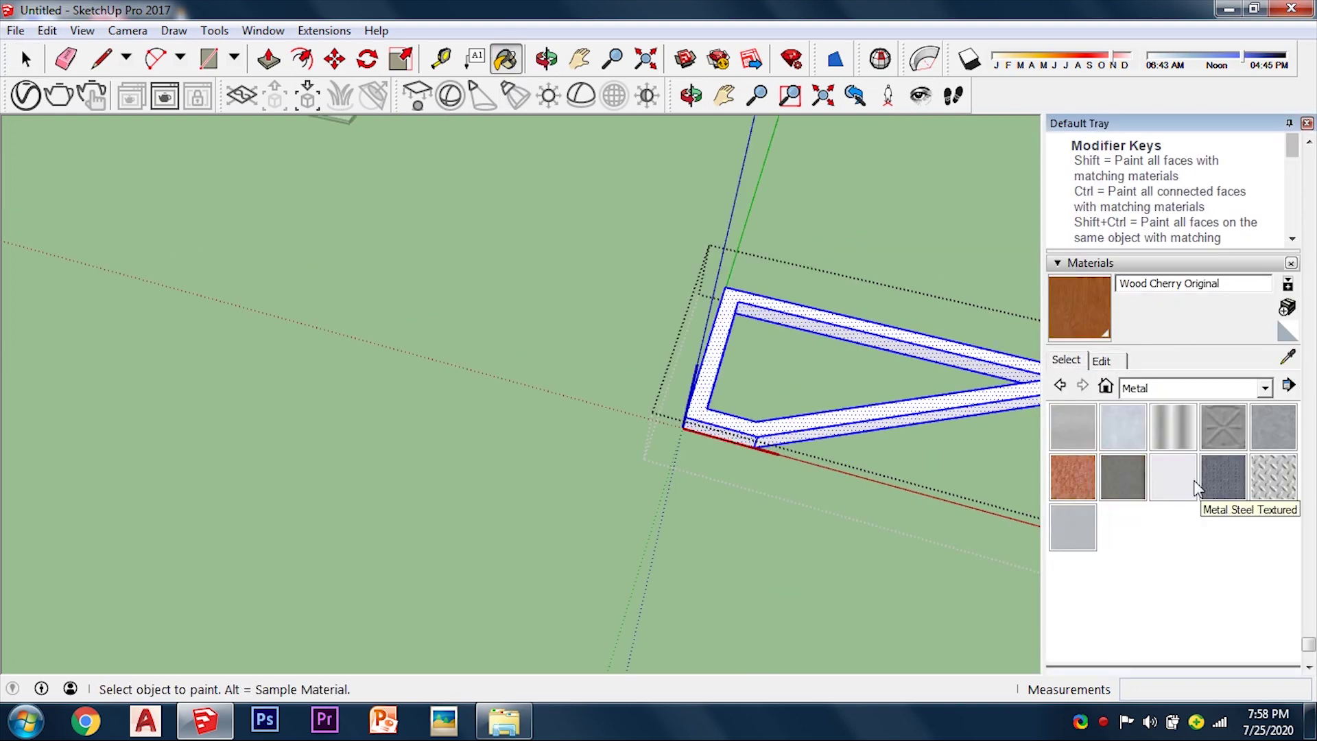
{"action": "left_click", "coordinate": [1123, 476]}
{"action": "left_click", "coordinate": [1307, 122]}
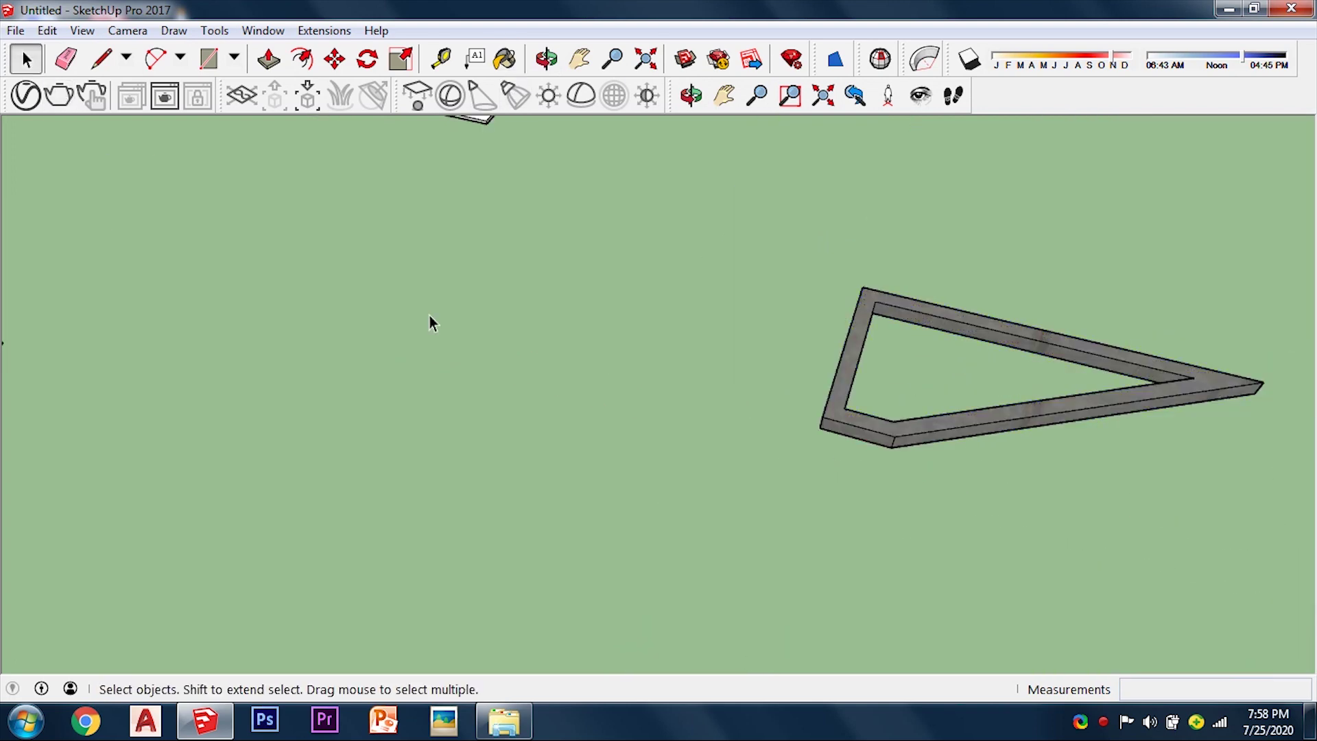
Step: Open the panel for editing and bring up the Glass and Mirrors materials
{"action": "scroll", "coordinate": [432, 322], "scroll_direction": "down", "scroll_amount": 3}
{"action": "triple_click", "coordinate": [647, 224]}
{"action": "left_click", "coordinate": [505, 59]}
{"action": "left_click", "coordinate": [1264, 388]}
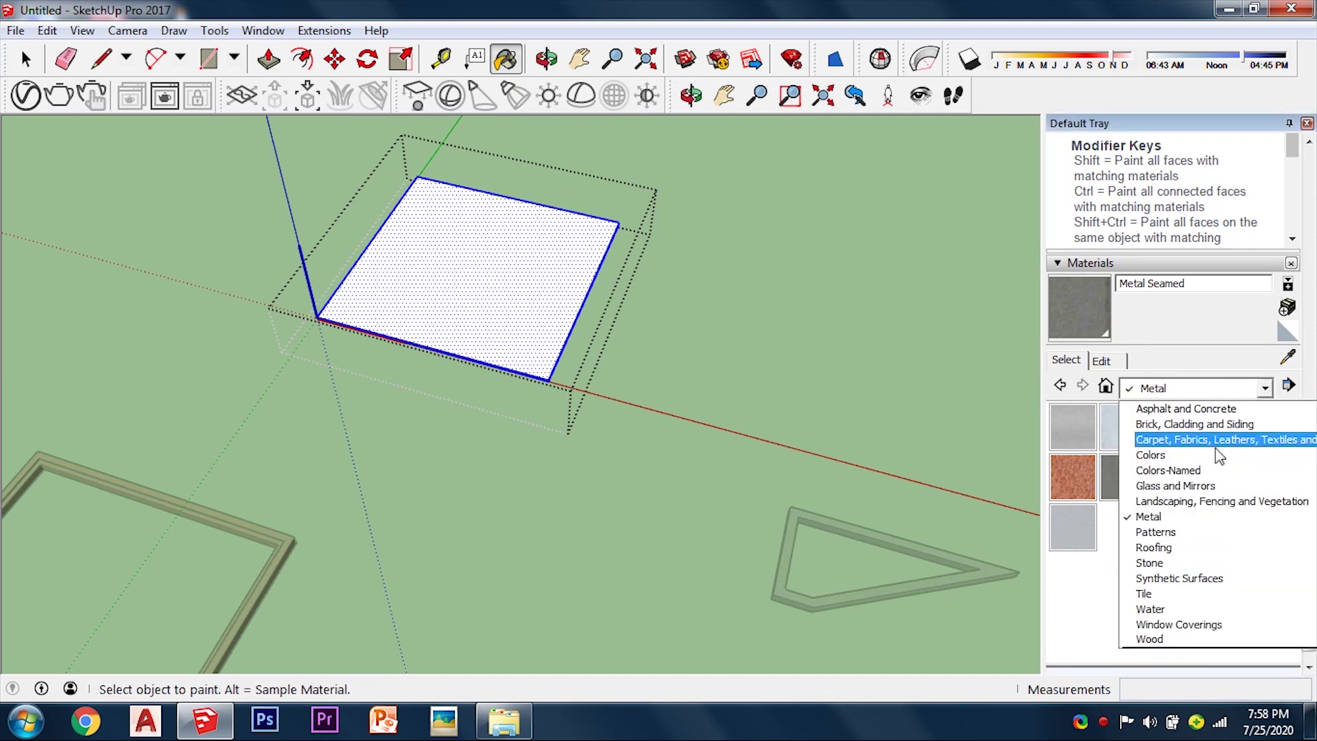
{"action": "left_click", "coordinate": [1204, 486]}
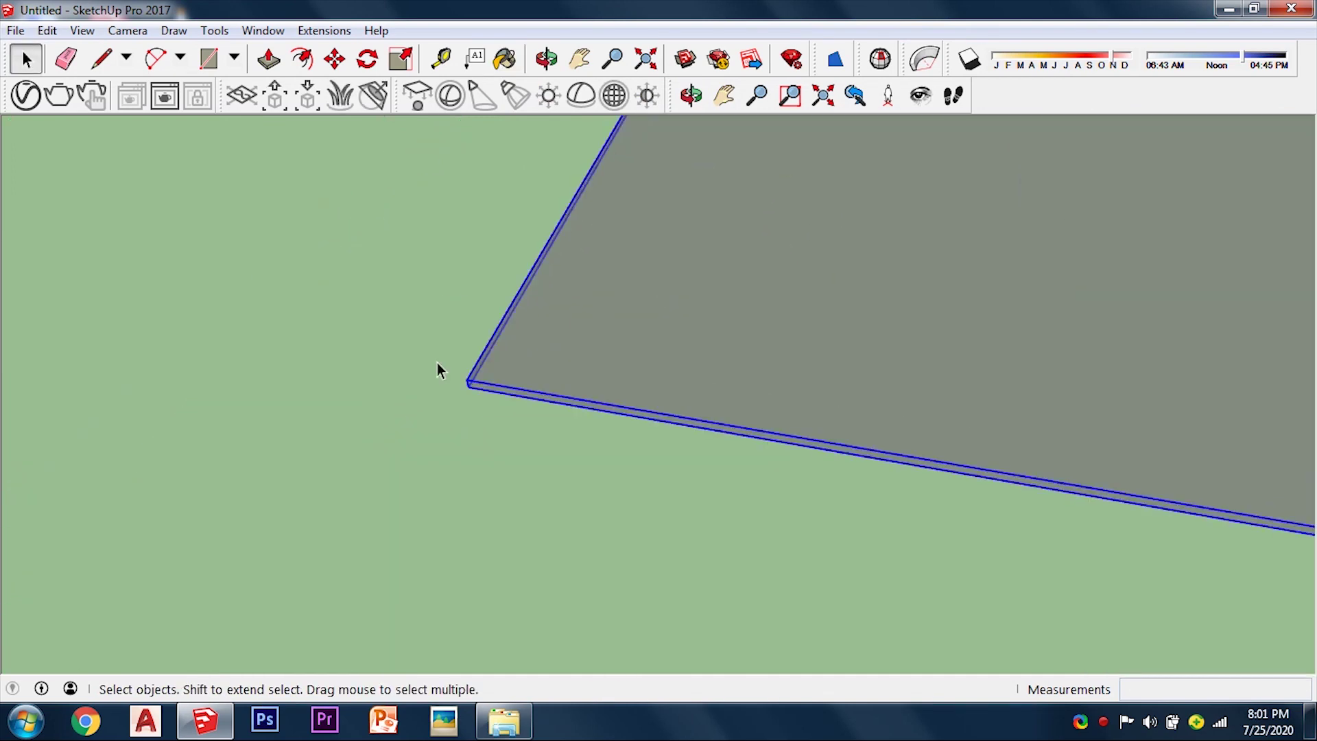
Step: Set the glass panel into the square frame's recess
{"action": "left_click", "coordinate": [464, 300]}
{"action": "scroll", "coordinate": [367, 397], "scroll_direction": "up", "scroll_amount": 5}
{"action": "left_click", "coordinate": [271, 418]}
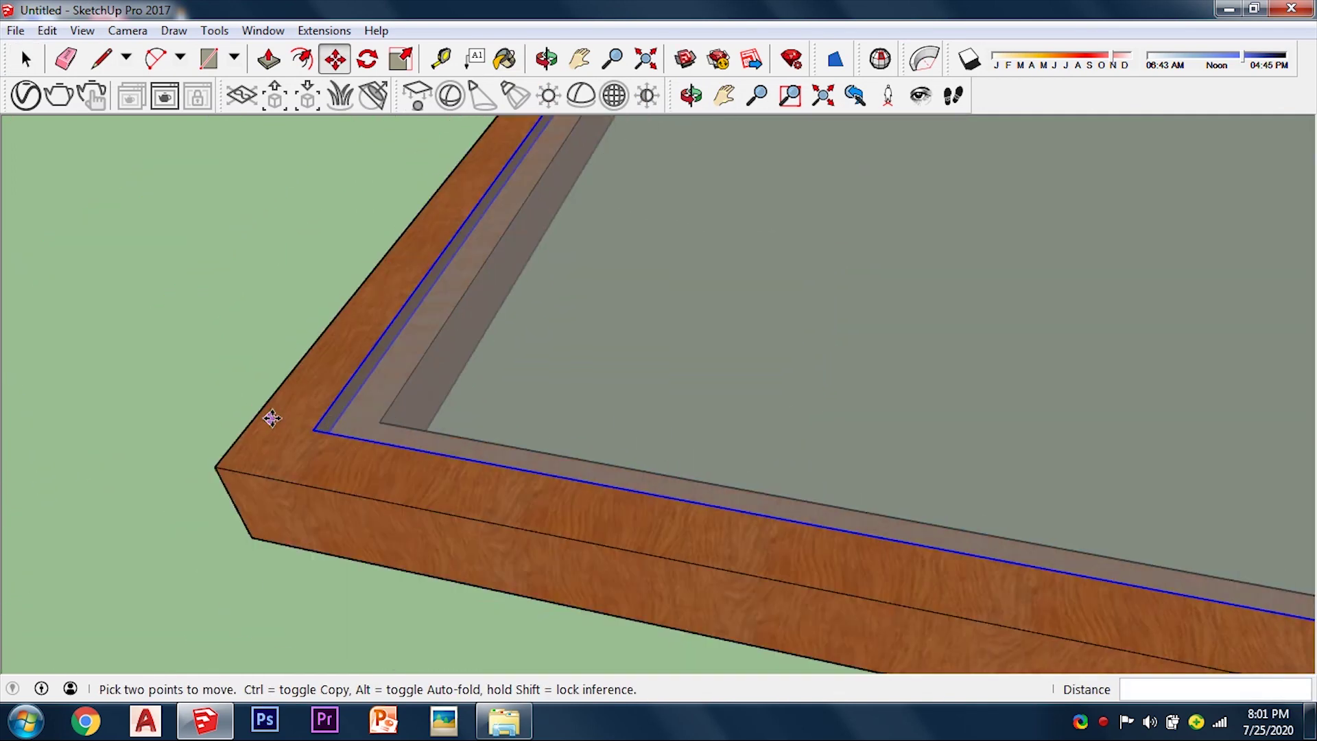
{"action": "scroll", "coordinate": [270, 418], "scroll_direction": "down", "scroll_amount": 5}
{"action": "key", "text": "space"}
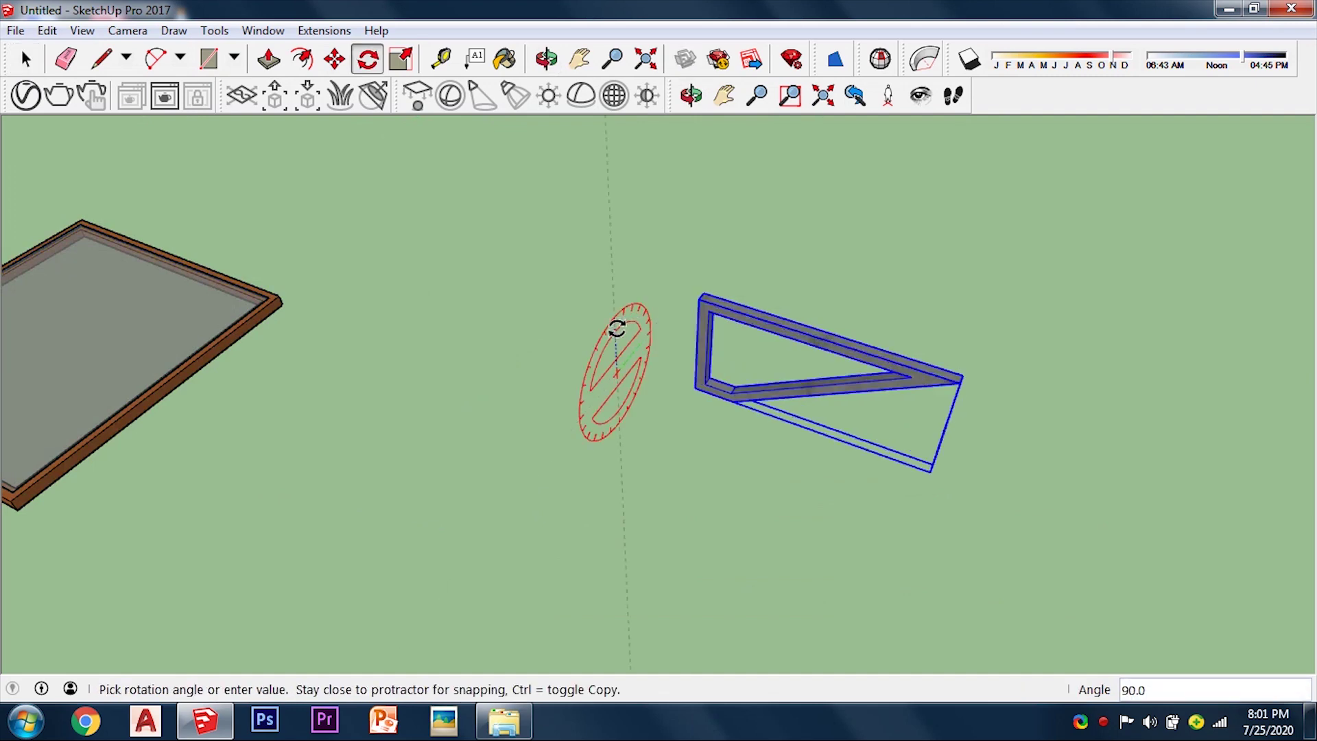
Step: Move the metal leg frame under the table's frame corner
{"action": "key", "text": "m"}
{"action": "scroll", "coordinate": [709, 285], "scroll_direction": "up", "scroll_amount": 5}
{"action": "left_click", "coordinate": [708, 285]}
{"action": "scroll", "coordinate": [306, 411], "scroll_direction": "down", "scroll_amount": 5}
{"action": "left_click", "coordinate": [306, 411]}
{"action": "middle_click_drag", "start_coordinate": [306, 412], "coordinate": [329, 425]}
{"action": "scroll", "coordinate": [373, 485], "scroll_direction": "down", "scroll_amount": 5}
{"action": "left_click", "coordinate": [733, 541]}
Step: Position the second metal leg under the opposite table edge
{"action": "key", "text": "m"}
{"action": "scroll", "coordinate": [617, 548], "scroll_direction": "up", "scroll_amount": 5}
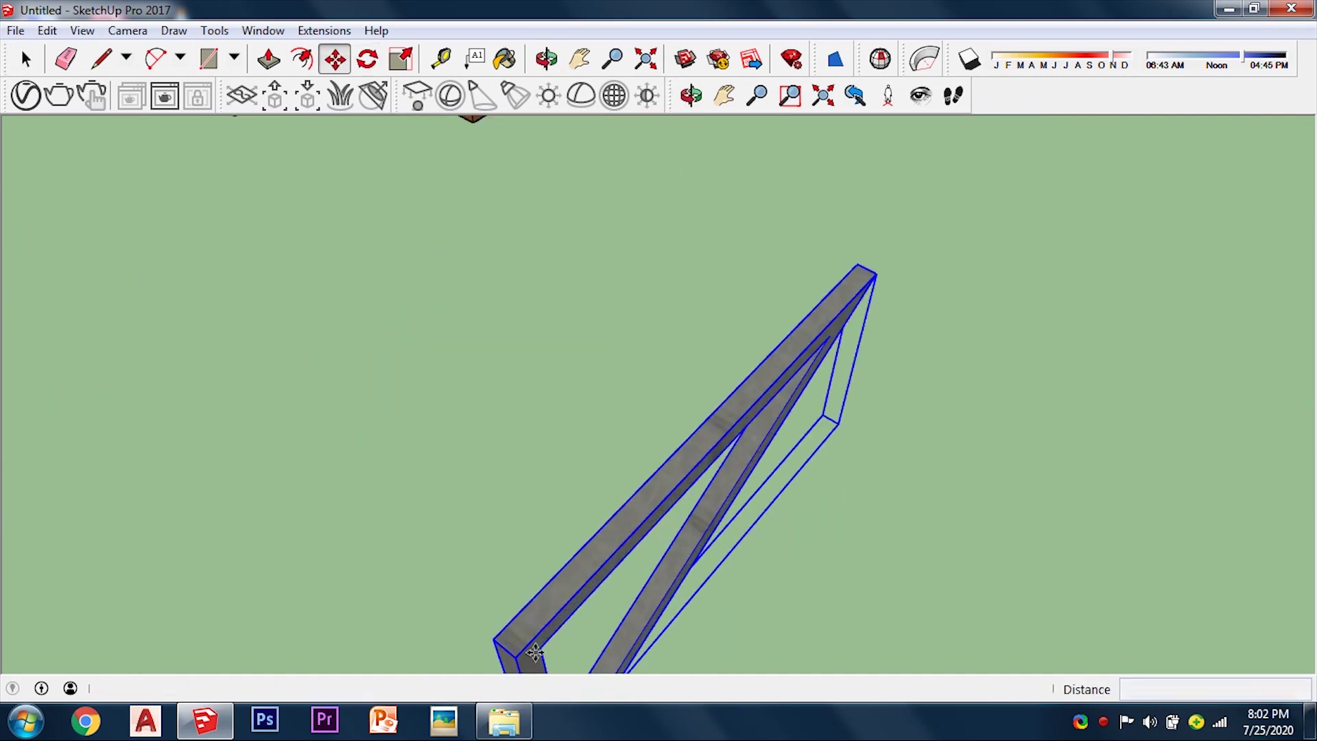
{"action": "left_click", "coordinate": [862, 273]}
{"action": "left_click", "coordinate": [509, 229]}
{"action": "scroll", "coordinate": [509, 230], "scroll_direction": "down", "scroll_amount": 5}
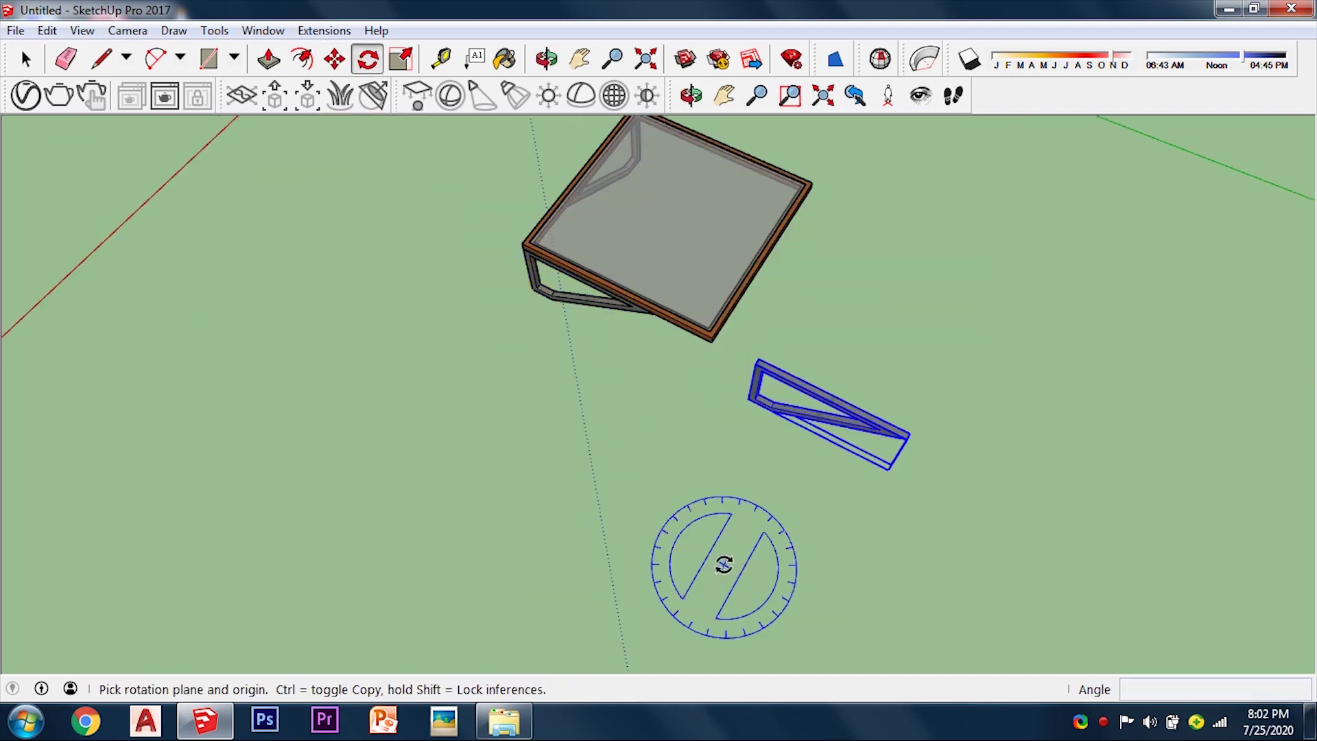
{"action": "left_click", "coordinate": [752, 521]}
{"action": "key", "text": "m"}
{"action": "scroll", "coordinate": [279, 529], "scroll_direction": "up", "scroll_amount": 5}
{"action": "middle_click_drag", "start_coordinate": [279, 529], "coordinate": [552, 332]}
{"action": "scroll", "coordinate": [352, 367], "scroll_direction": "down", "scroll_amount": 5}
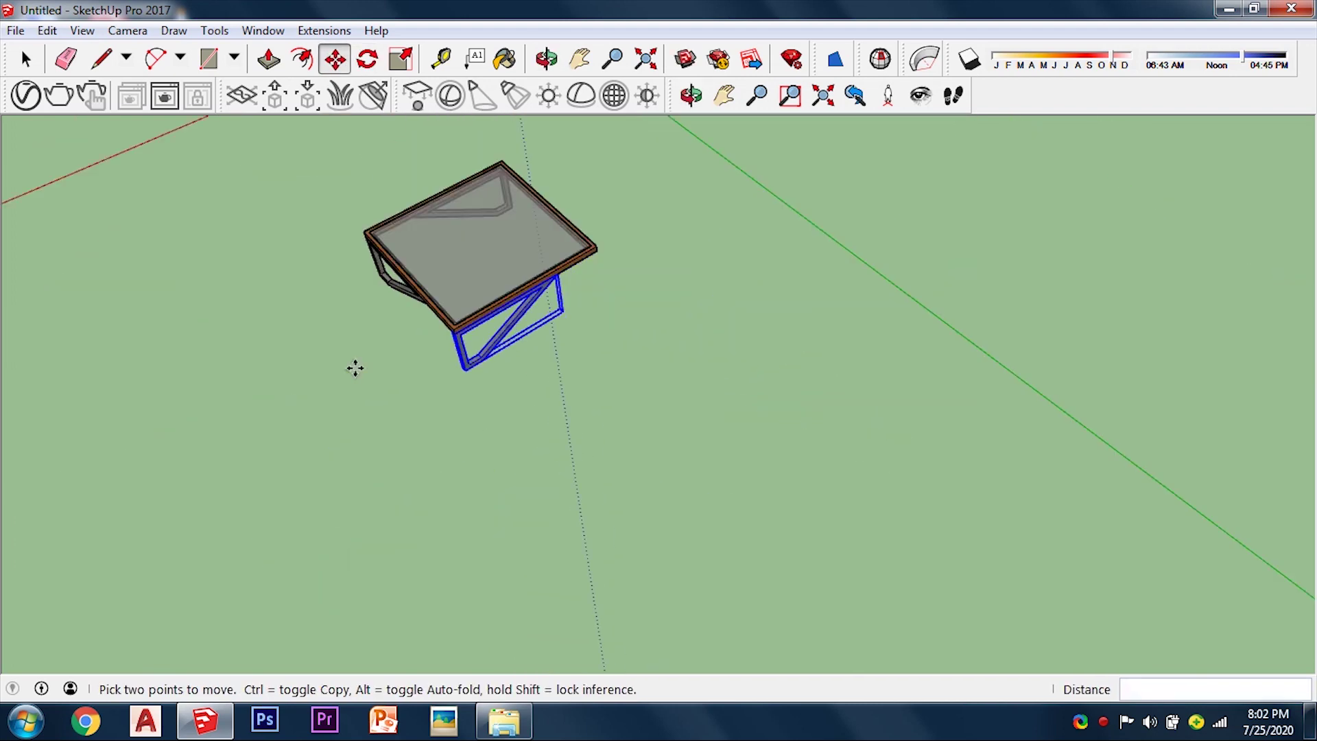
{"action": "scroll", "coordinate": [516, 444], "scroll_direction": "up", "scroll_amount": 3}
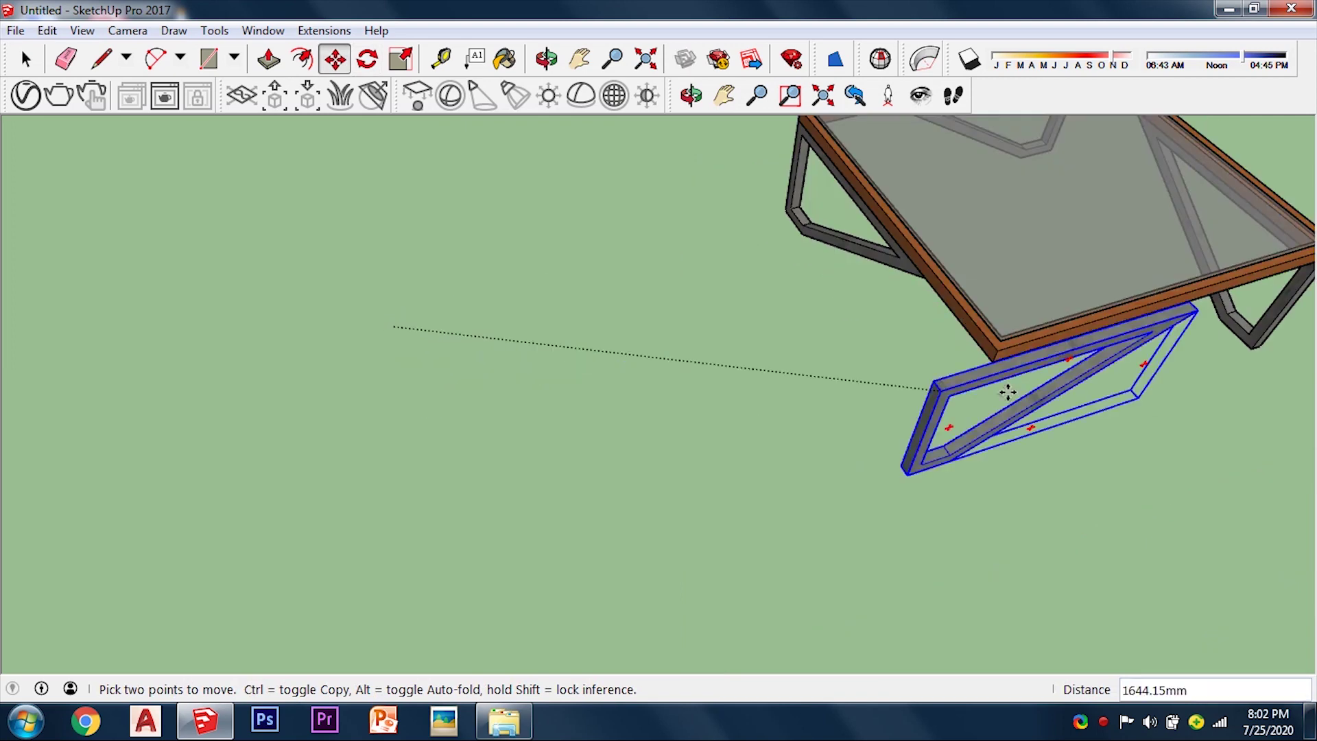
Step: Select the whole table assembly for moving
{"action": "left_click", "coordinate": [501, 412]}
{"action": "key", "text": "m"}
{"action": "scroll", "coordinate": [713, 400], "scroll_direction": "down", "scroll_amount": 2}
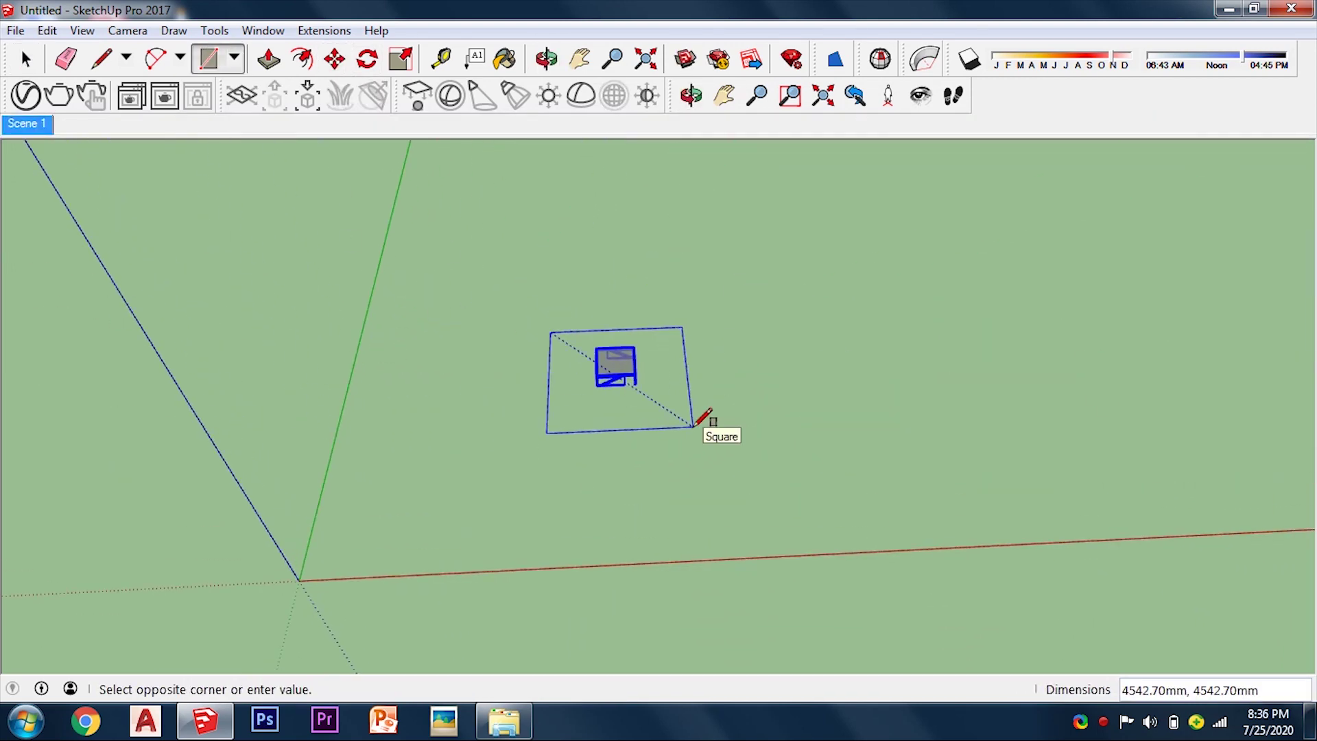
Step: Complete the square floor around the table and begin a wall at its back corner
{"action": "left_click", "coordinate": [692, 426]}
{"action": "middle_click_drag", "start_coordinate": [692, 426], "coordinate": [591, 279]}
{"action": "left_click", "coordinate": [606, 468]}
{"action": "key", "text": "m"}
{"action": "scroll", "coordinate": [739, 533], "scroll_direction": "up", "scroll_amount": 5}
{"action": "mouse_move", "coordinate": [739, 532]}
{"action": "middle_mouse_down"}
{"action": "mouse_move", "coordinate": [599, 512]}
{"action": "mouse_move", "coordinate": [606, 382]}
{"action": "mouse_move", "coordinate": [464, 430]}
{"action": "middle_mouse_up"}
{"action": "scroll", "coordinate": [606, 382], "scroll_direction": "down", "scroll_amount": 3}
{"action": "scroll", "coordinate": [830, 432], "scroll_direction": "up", "scroll_amount": 4}
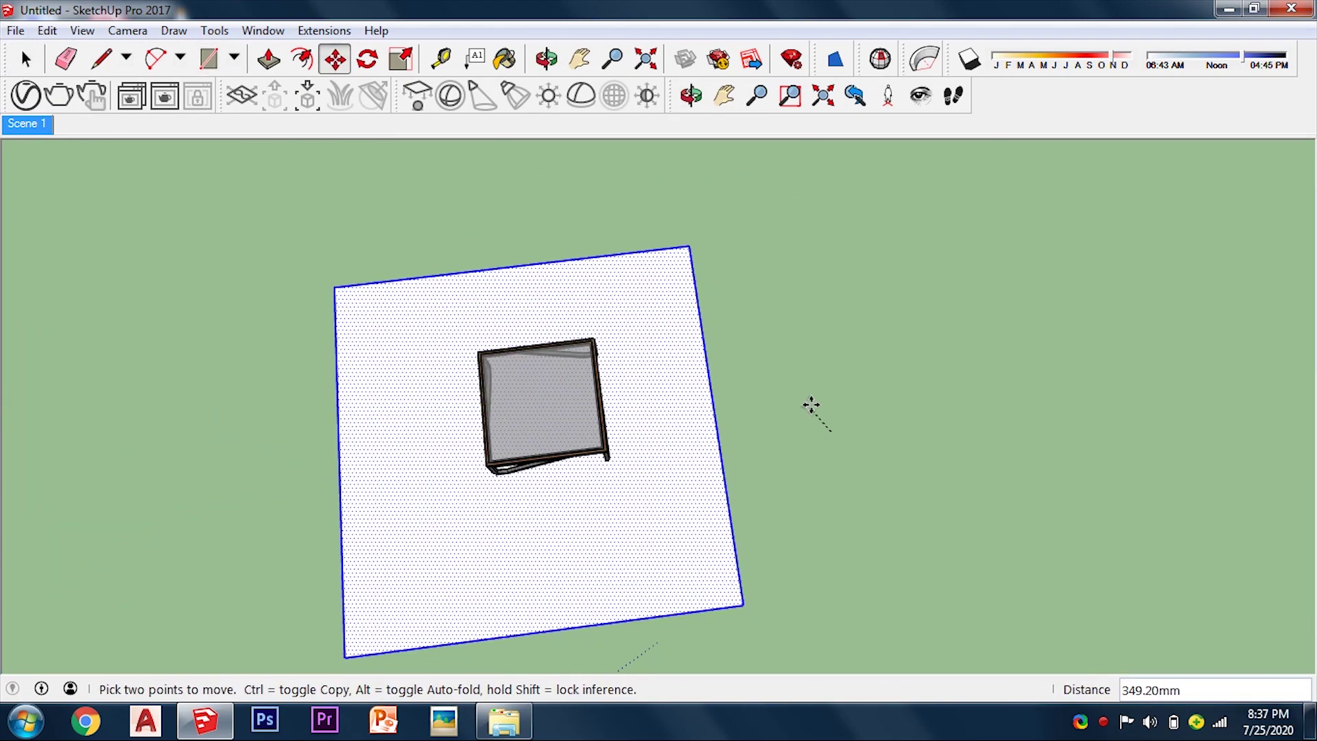
{"action": "mouse_move", "coordinate": [814, 382]}
{"action": "middle_mouse_down"}
{"action": "mouse_move", "coordinate": [808, 332]}
{"action": "mouse_move", "coordinate": [532, 253]}
{"action": "middle_mouse_up"}
{"action": "key", "text": "r"}
{"action": "left_click", "coordinate": [705, 396]}
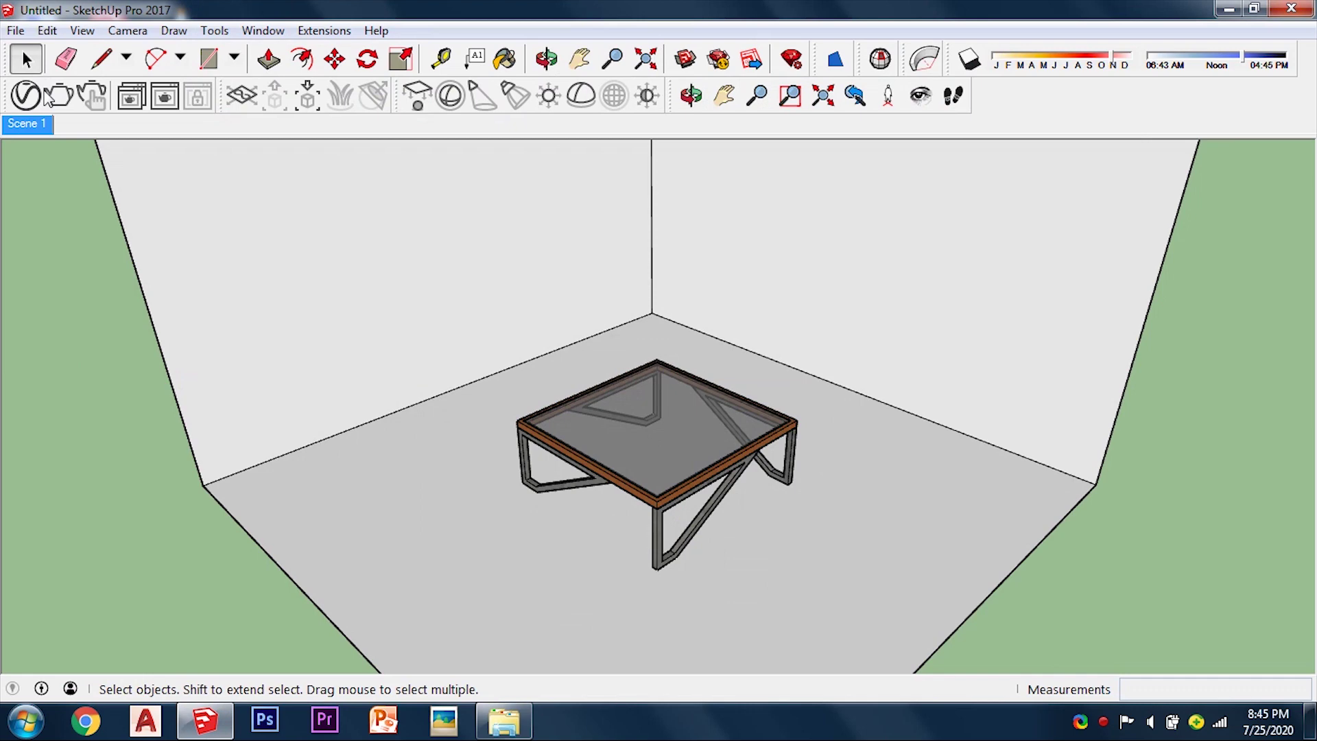
Step: Paste the potted plant onto the glass table top
{"action": "key", "text": "ctrl+v"}
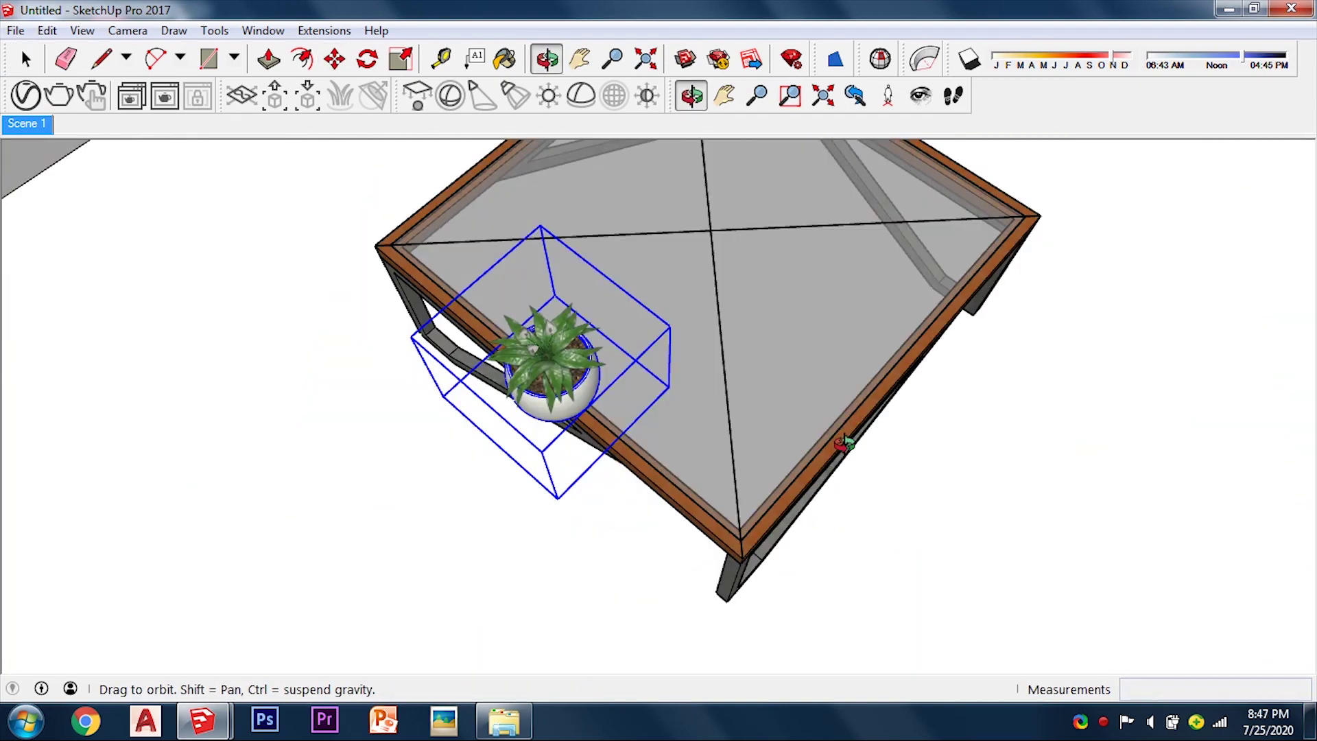
{"action": "middle_click_drag", "start_coordinate": [852, 441], "coordinate": [615, 444]}
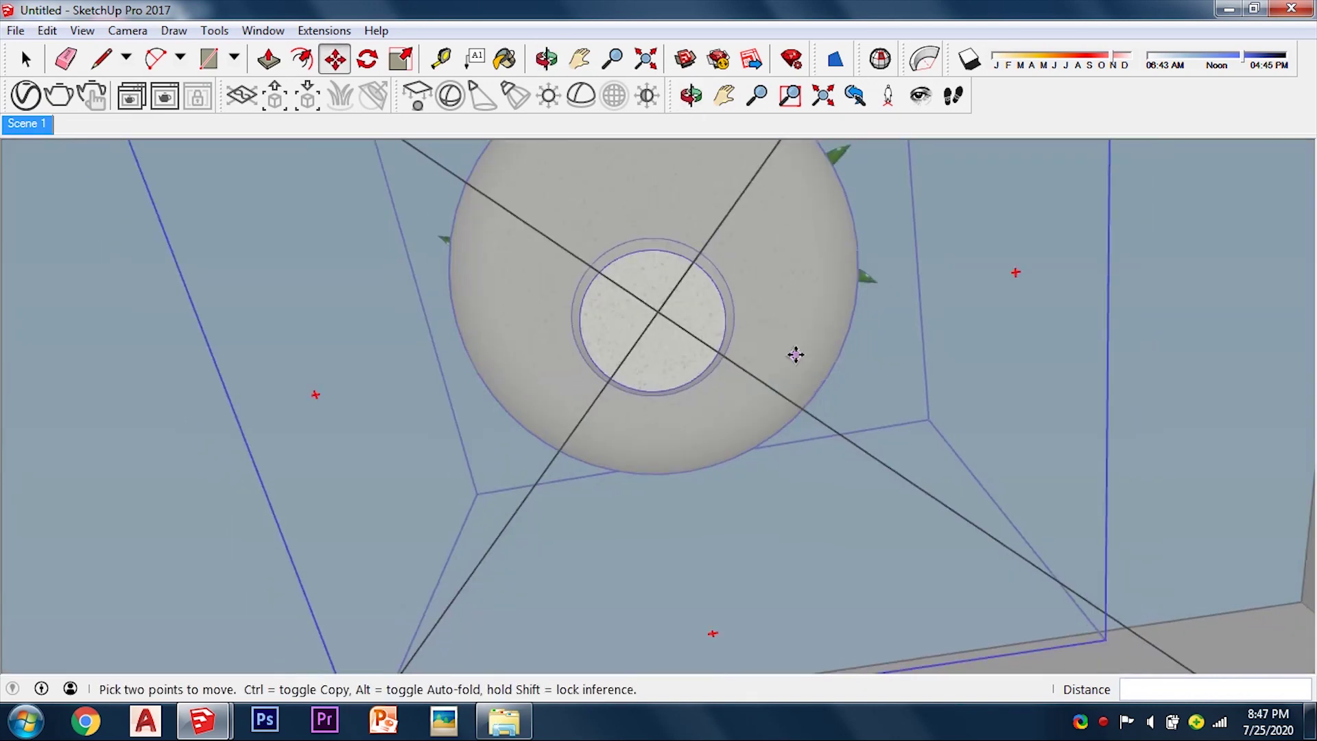
{"action": "left_click", "coordinate": [796, 354]}
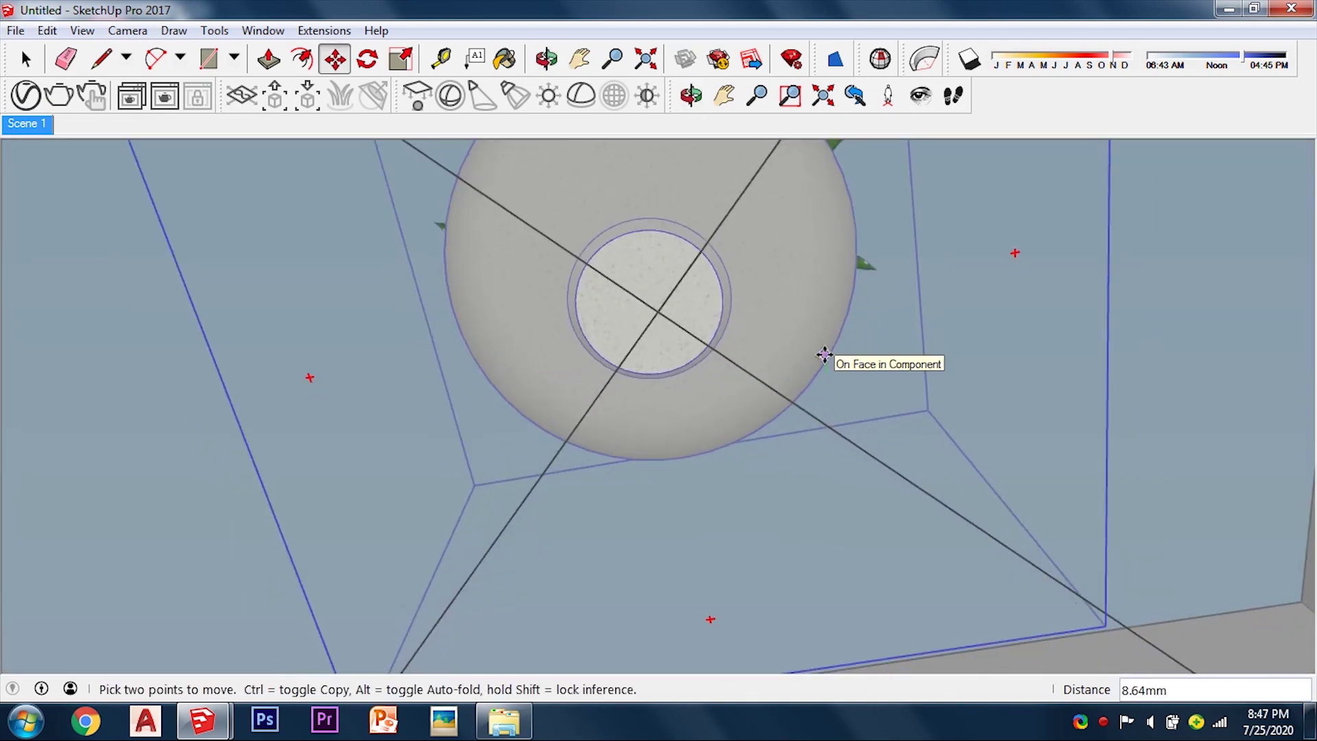
{"action": "key", "text": "Return"}
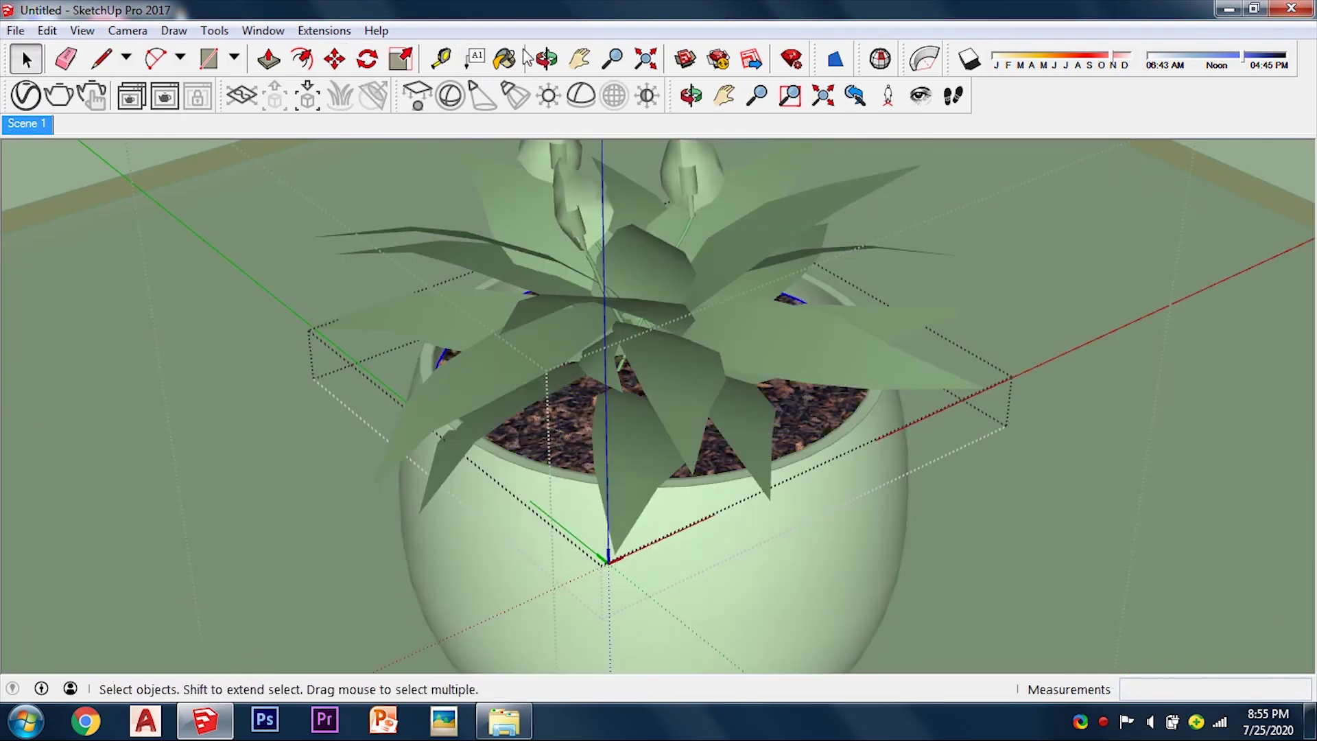
Step: Choose a material category with the Paint Bucket
{"action": "left_click", "coordinate": [506, 59]}
{"action": "left_click", "coordinate": [1264, 379]}
{"action": "left_click", "coordinate": [1205, 430]}
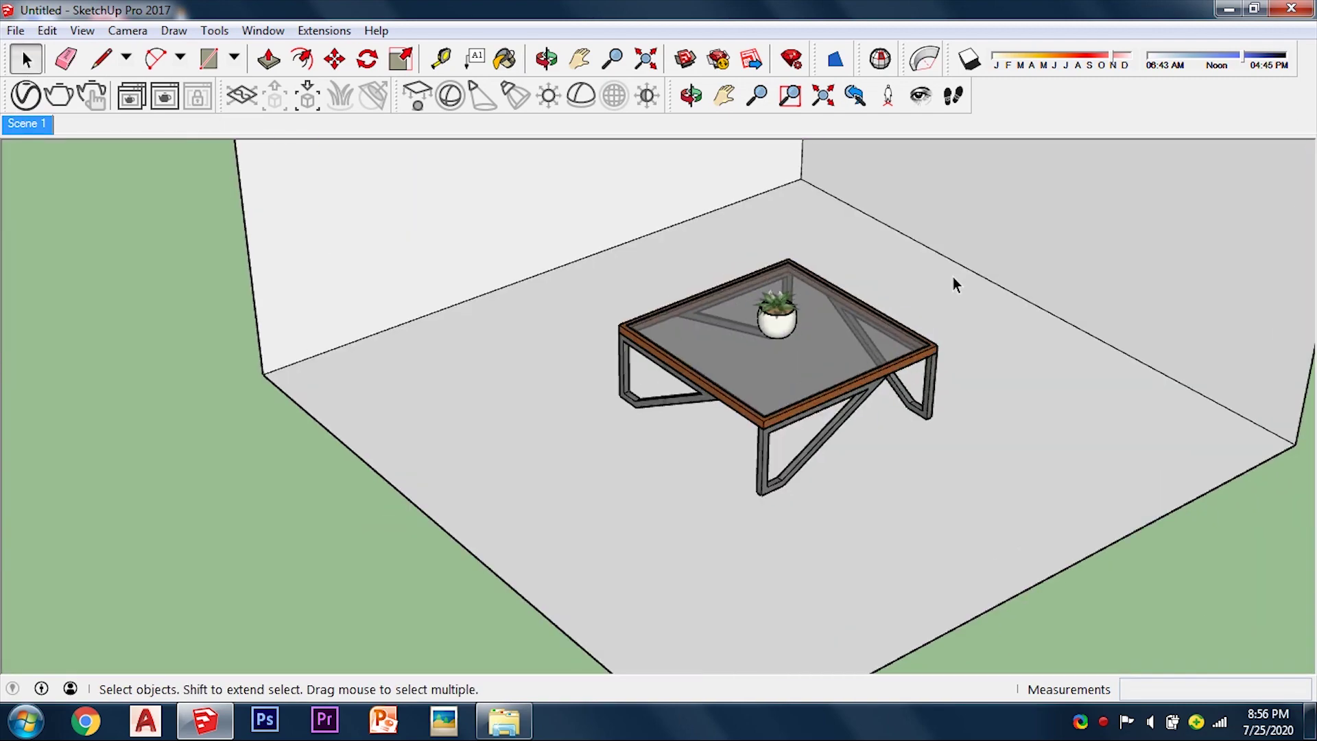
Step: Save the model to the Desktop as Centre Table.skp
{"action": "key", "text": "ctrl+s"}
{"action": "left_click", "coordinate": [78, 172]}
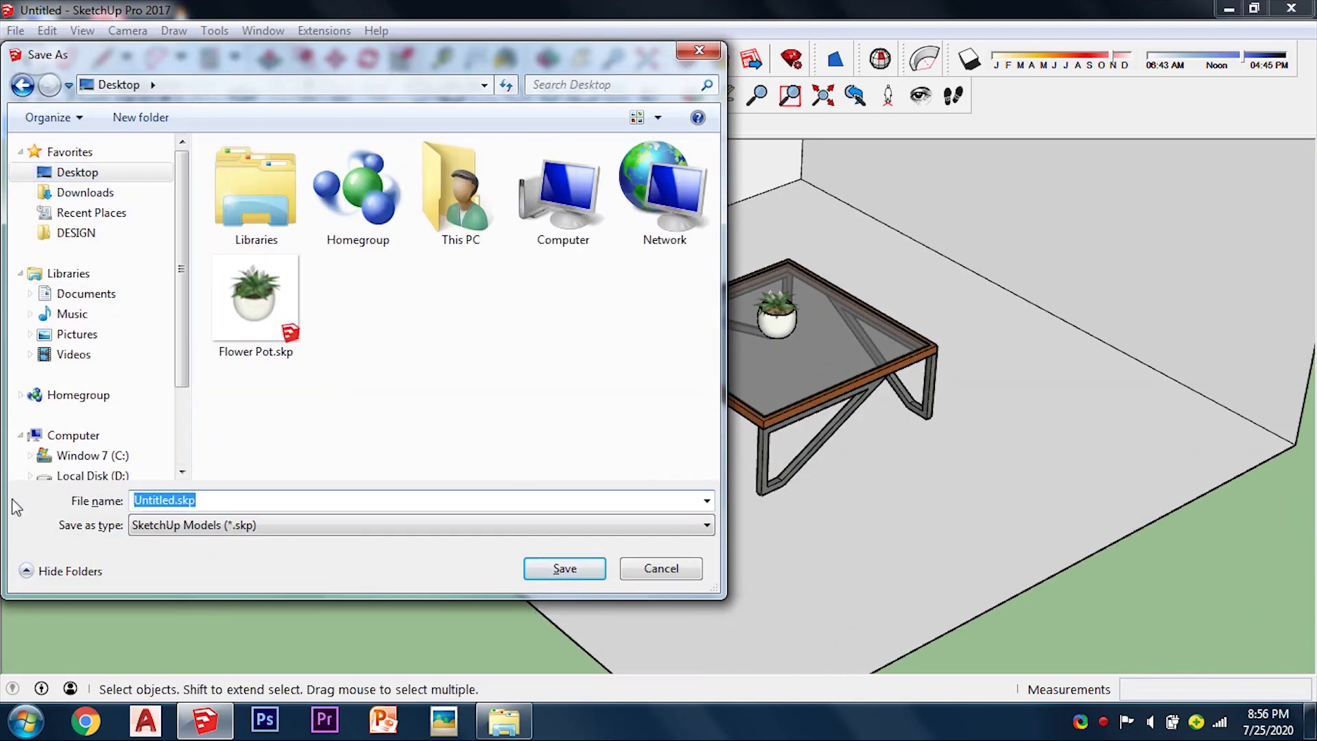
{"action": "type", "text": "Centre Table"}
{"action": "left_click", "coordinate": [545, 570]}
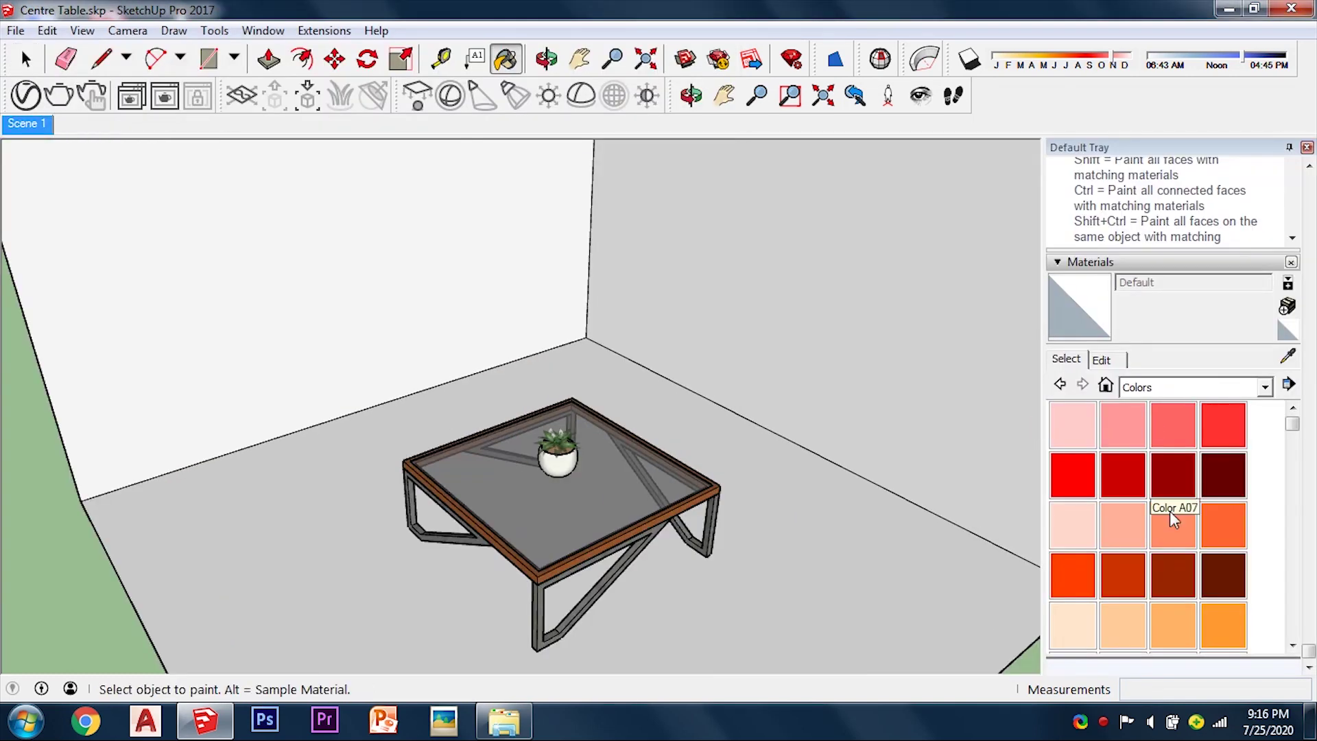
Step: Paint the walls grey and the floor a darker grey
{"action": "scroll", "coordinate": [1170, 511], "scroll_direction": "down", "scroll_amount": 5}
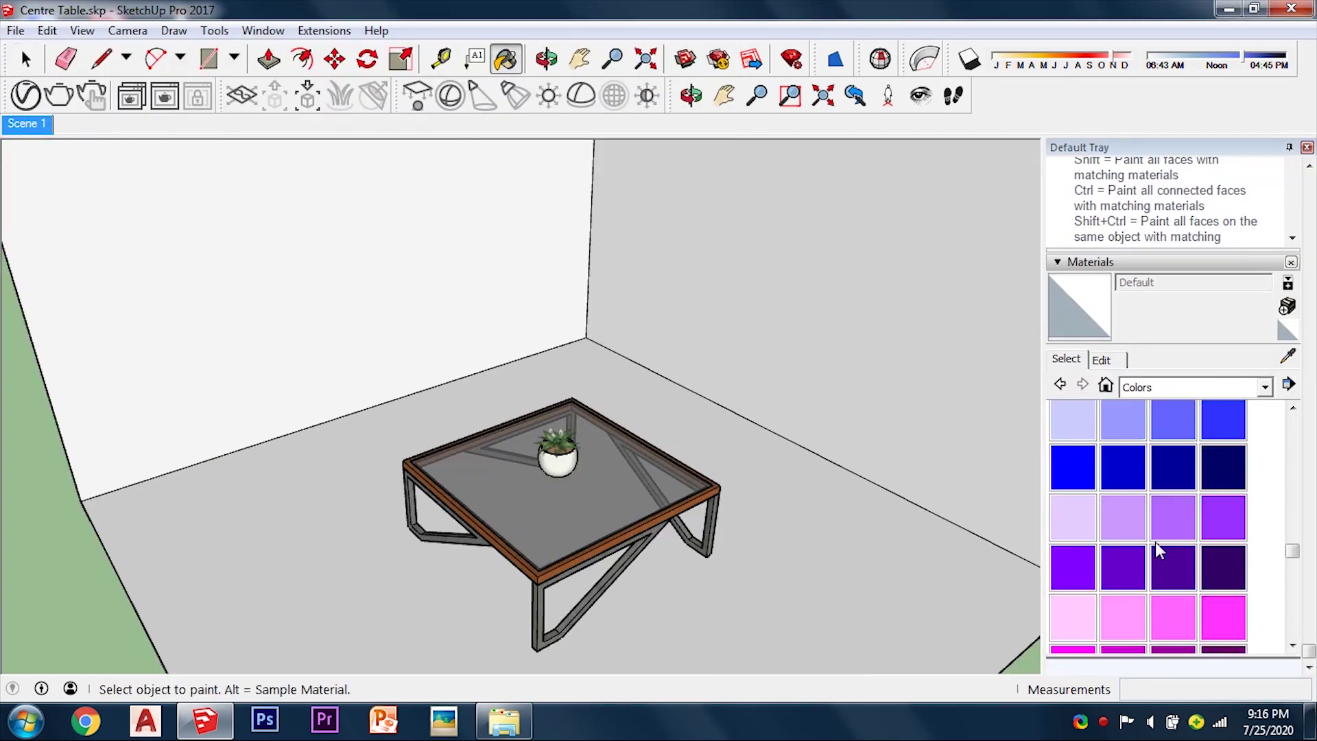
{"action": "scroll", "coordinate": [1155, 542], "scroll_direction": "down", "scroll_amount": 5}
{"action": "left_click", "coordinate": [1174, 469]}
{"action": "left_click", "coordinate": [1118, 472]}
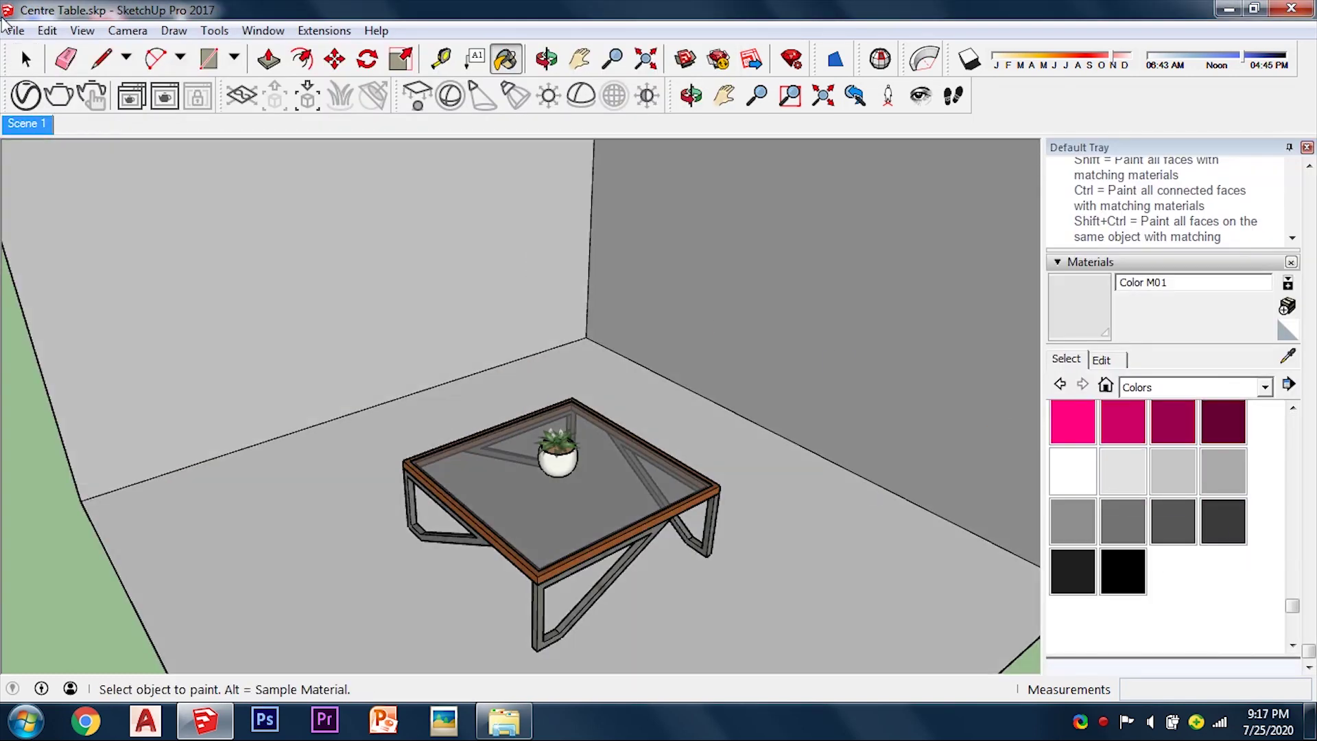
{"action": "left_click", "coordinate": [1306, 148]}
Step: Place an eye-level camera in the room facing the table
{"action": "left_click", "coordinate": [887, 95]}
{"action": "left_click", "coordinate": [694, 474]}
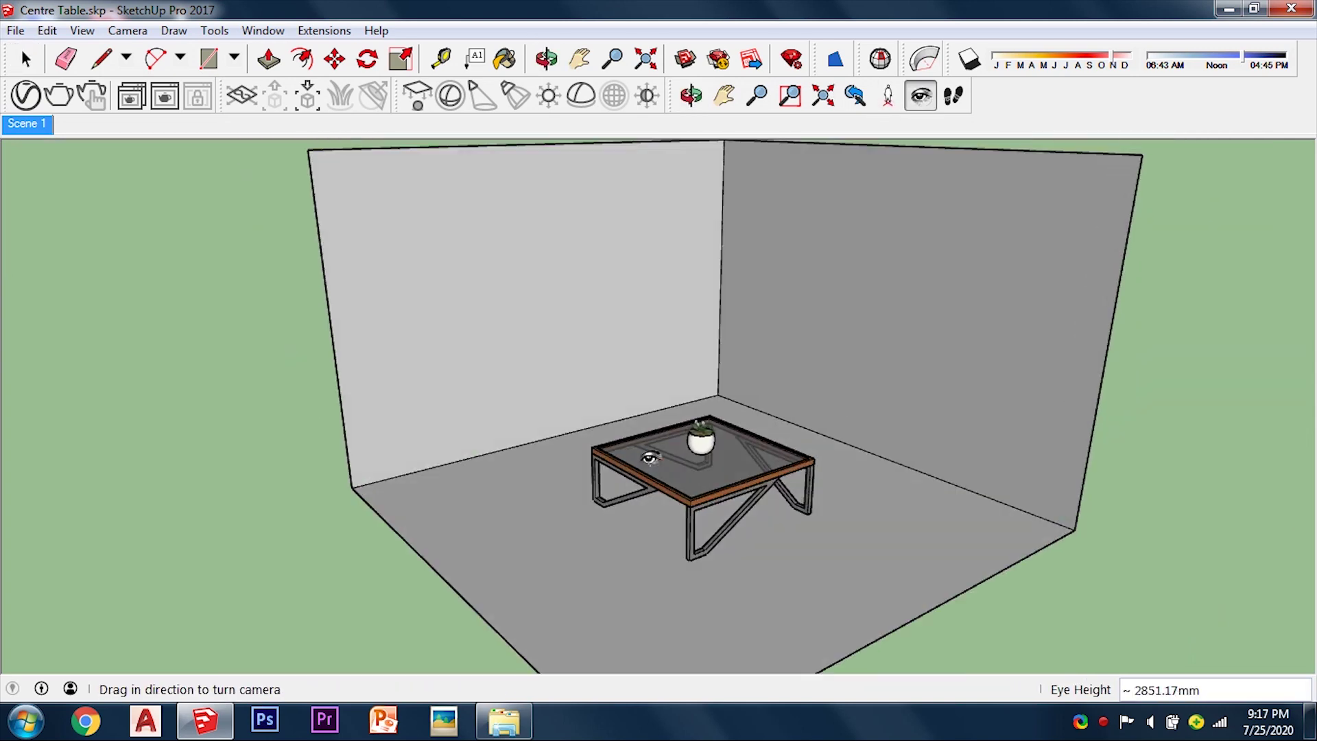
{"action": "left_click", "coordinate": [28, 124]}
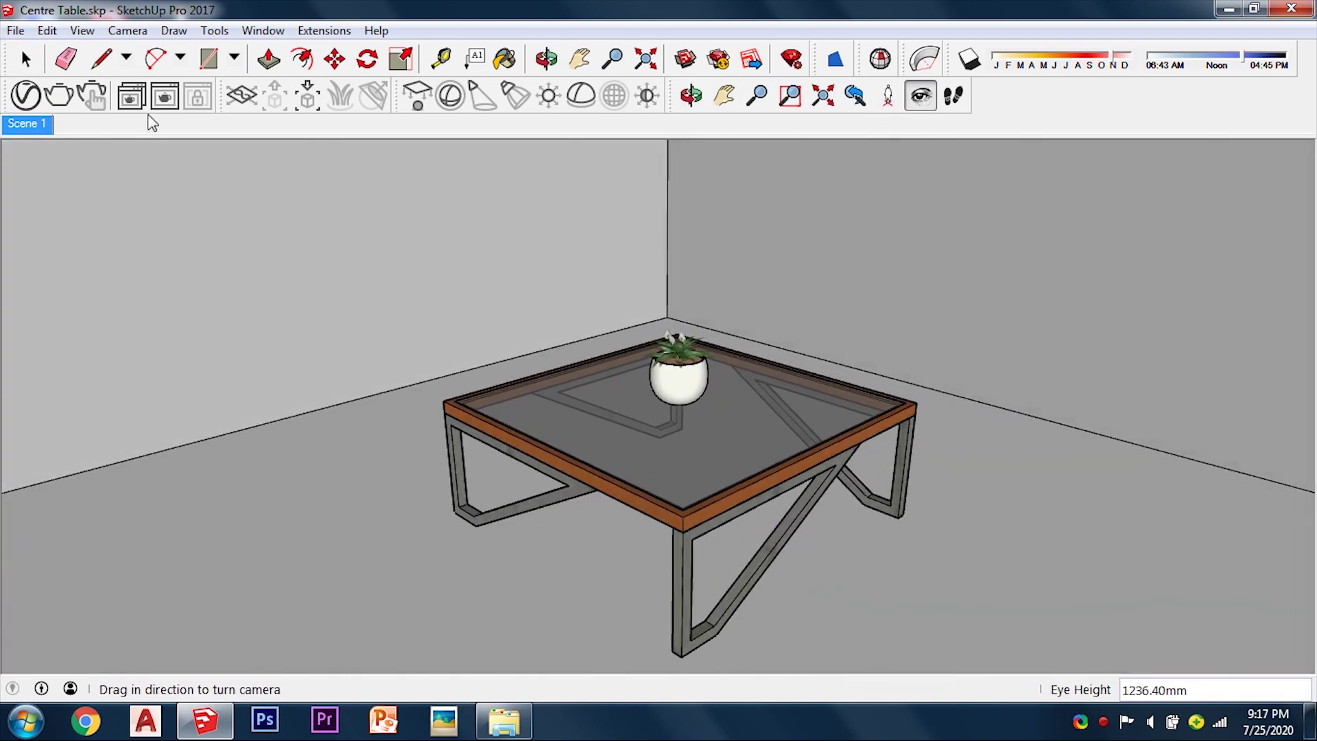
Step: Turn on sun shadows set to late afternoon and apply a 35° field of view (z35)
{"action": "left_click", "coordinate": [82, 30]}
{"action": "left_click", "coordinate": [130, 216]}
{"action": "left_click_drag", "start_coordinate": [1243, 54], "coordinate": [1277, 56]}
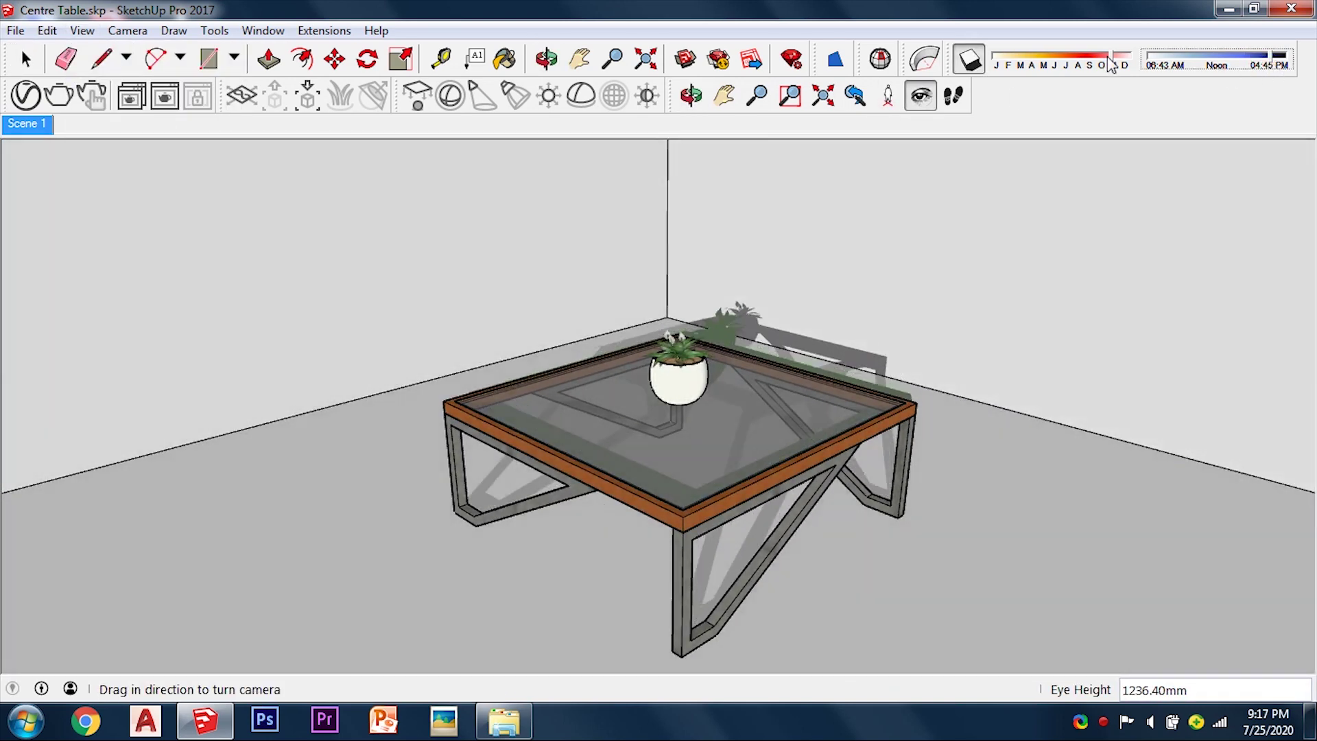
{"action": "left_click_drag", "start_coordinate": [1109, 62], "coordinate": [1097, 62]}
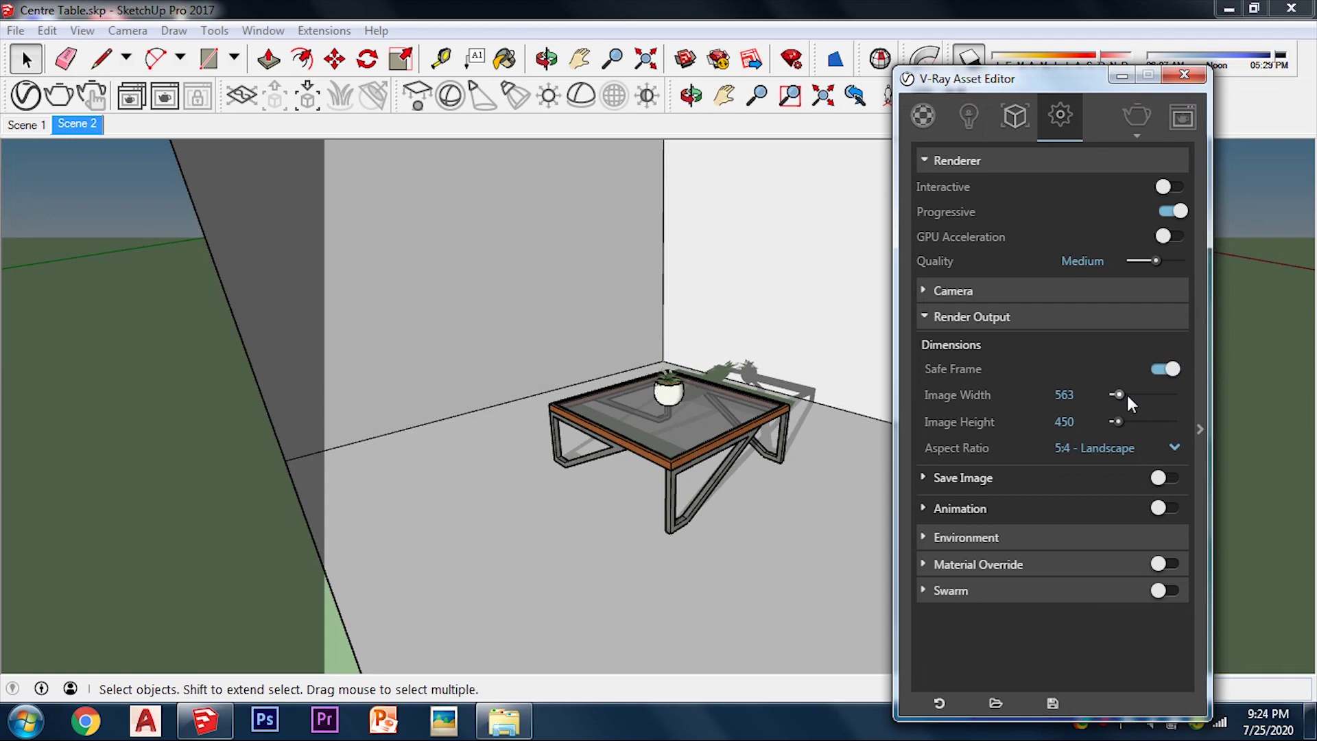
{"action": "left_click_drag", "start_coordinate": [1128, 396], "coordinate": [1143, 393]}
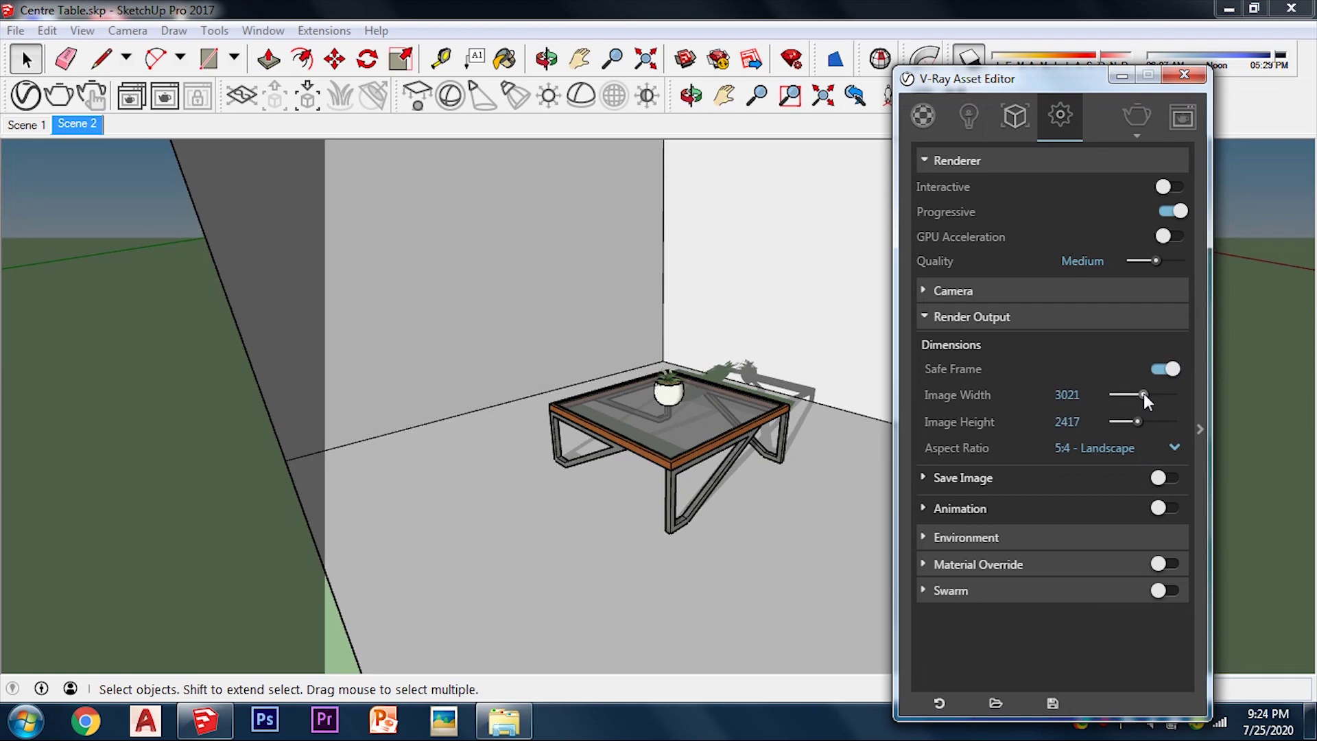
{"action": "type", "text": "z35"}
{"action": "key", "text": "Return"}
Step: Frame a close-up of the table and update Scene 2 to this view
{"action": "scroll", "coordinate": [521, 402], "scroll_direction": "down", "scroll_amount": 5}
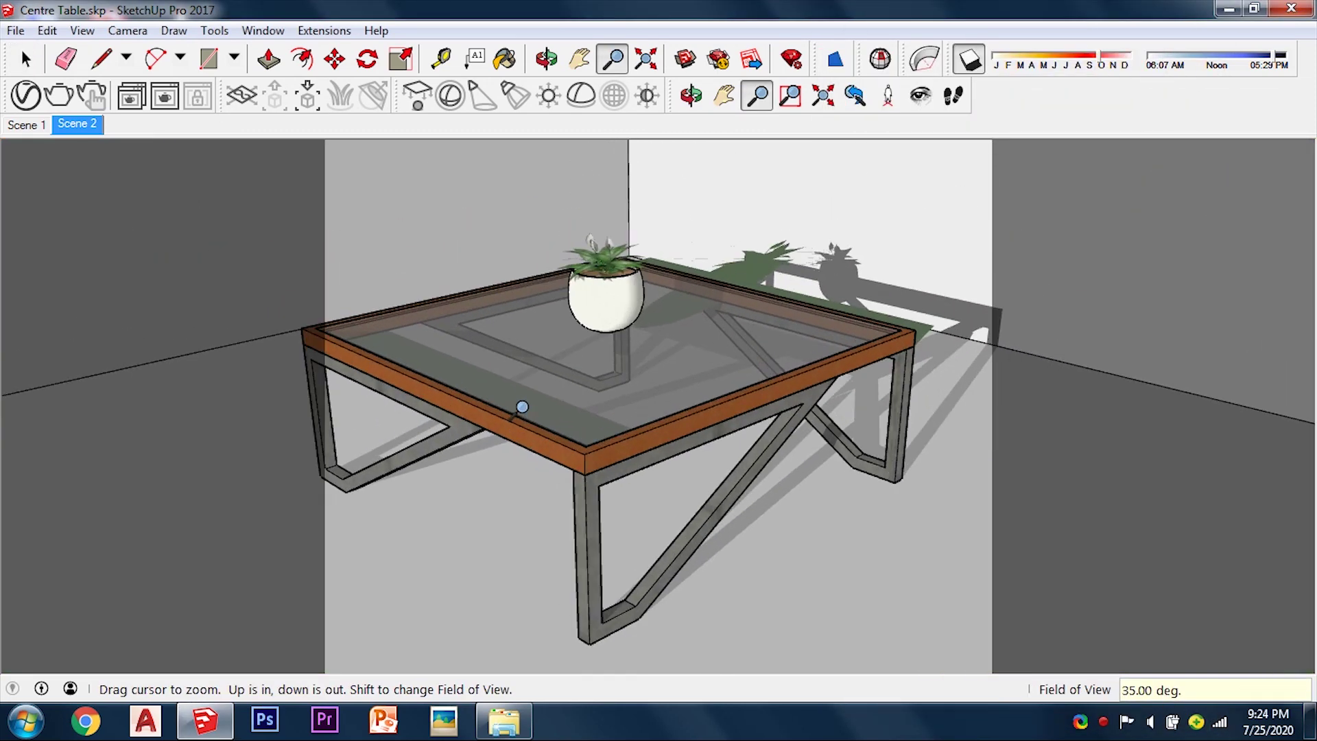
{"action": "middle_click_drag", "start_coordinate": [520, 402], "coordinate": [315, 306]}
{"action": "scroll", "coordinate": [528, 382], "scroll_direction": "up", "scroll_amount": 3}
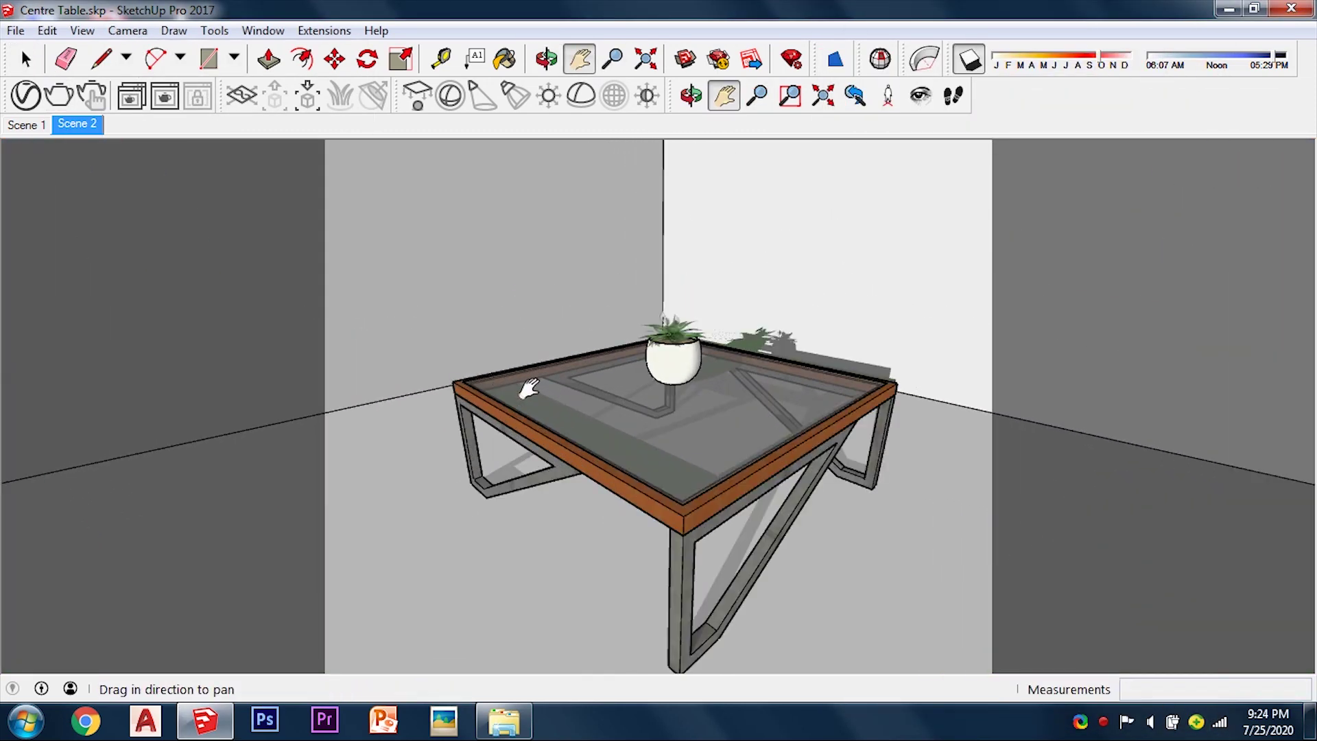
{"action": "key", "text": "z"}
{"action": "scroll", "coordinate": [688, 435], "scroll_direction": "up", "scroll_amount": 5}
{"action": "scroll", "coordinate": [721, 425], "scroll_direction": "down", "scroll_amount": 1}
{"action": "key", "text": "h"}
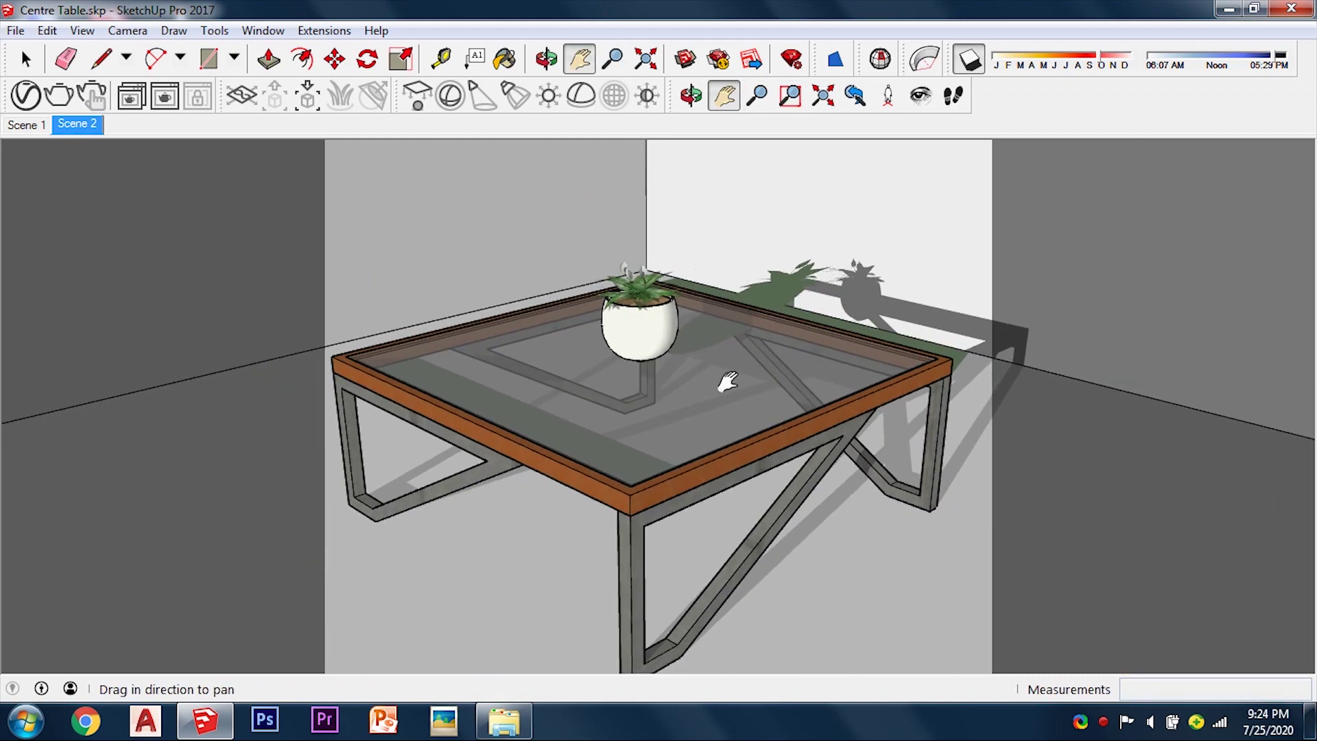
{"action": "scroll", "coordinate": [694, 412], "scroll_direction": "down", "scroll_amount": 2}
{"action": "scroll", "coordinate": [686, 426], "scroll_direction": "down", "scroll_amount": 2}
{"action": "right_click", "coordinate": [77, 123]}
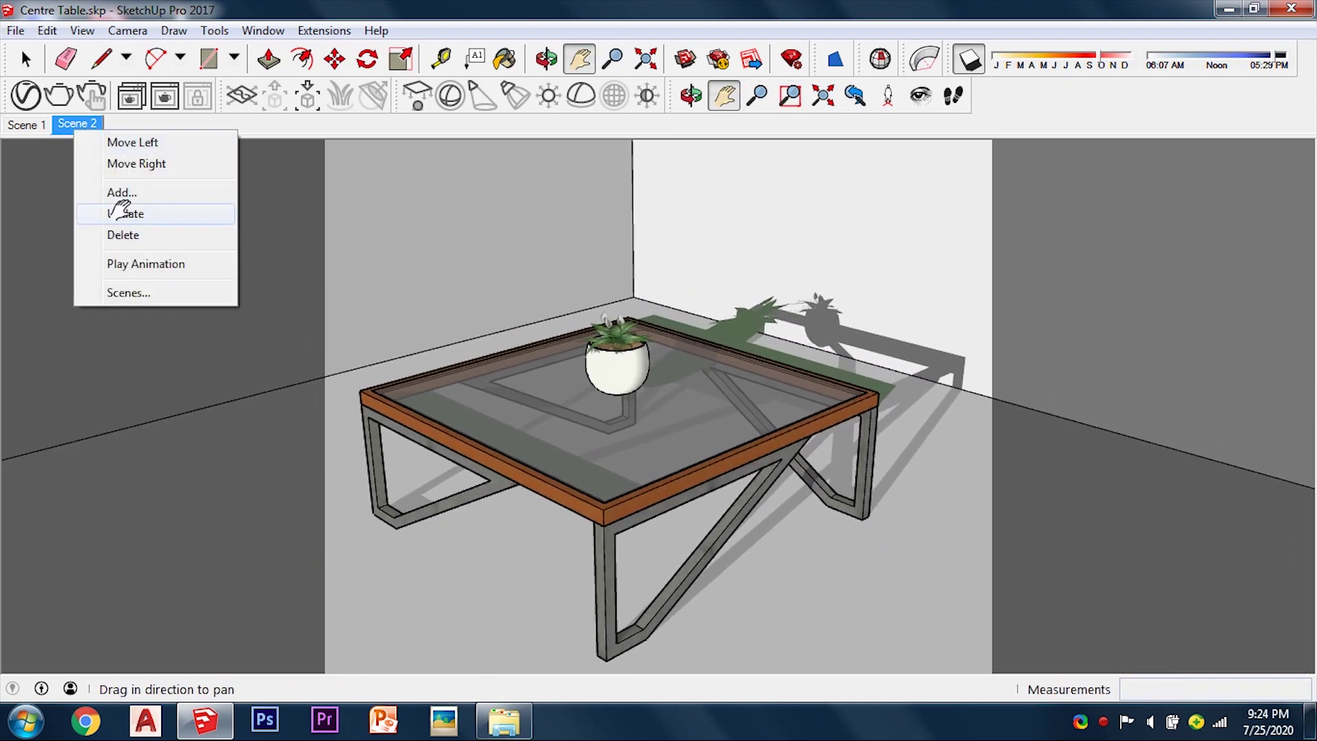
{"action": "left_click", "coordinate": [123, 212]}
Step: Raise the table in view, save it as Scene 3, and move the sun onto the floor
{"action": "scroll", "coordinate": [578, 456], "scroll_direction": "down", "scroll_amount": 3}
{"action": "scroll", "coordinate": [579, 456], "scroll_direction": "up", "scroll_amount": 3}
{"action": "key", "text": "space"}
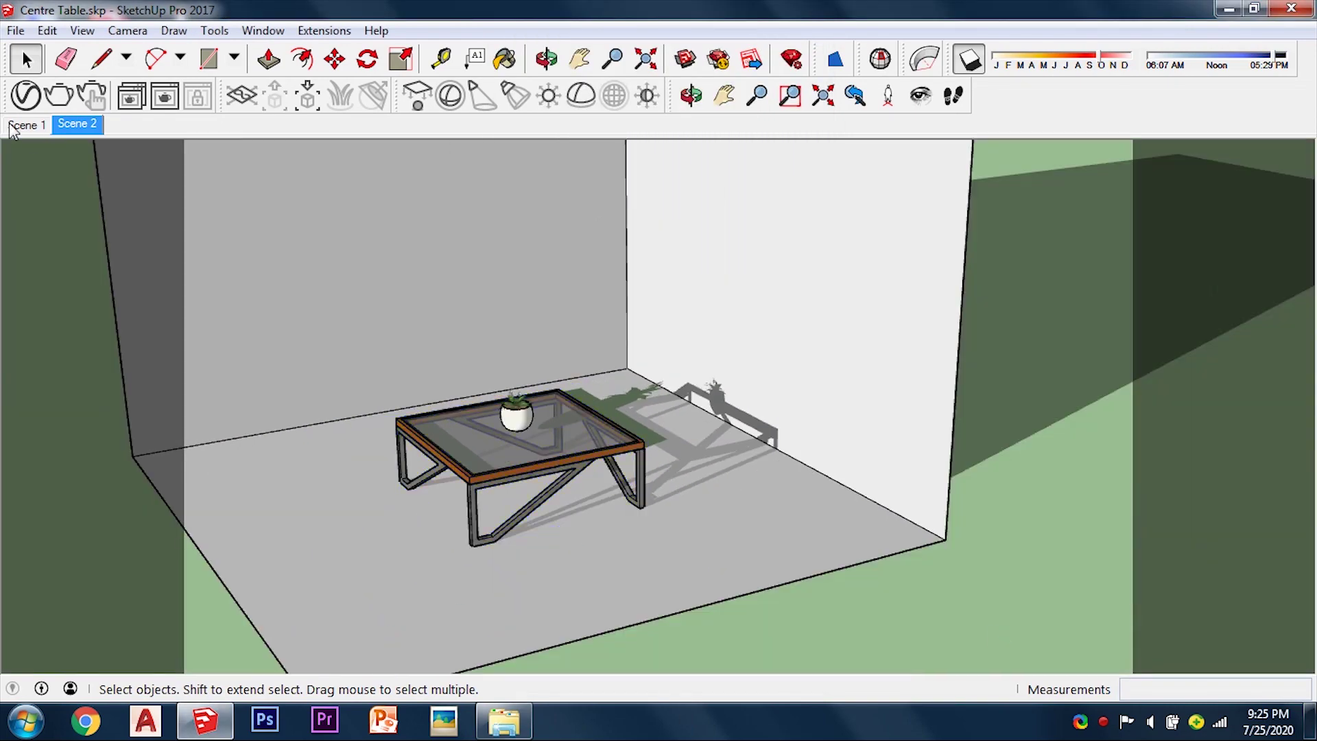
{"action": "scroll", "coordinate": [411, 431], "scroll_direction": "up", "scroll_amount": 3}
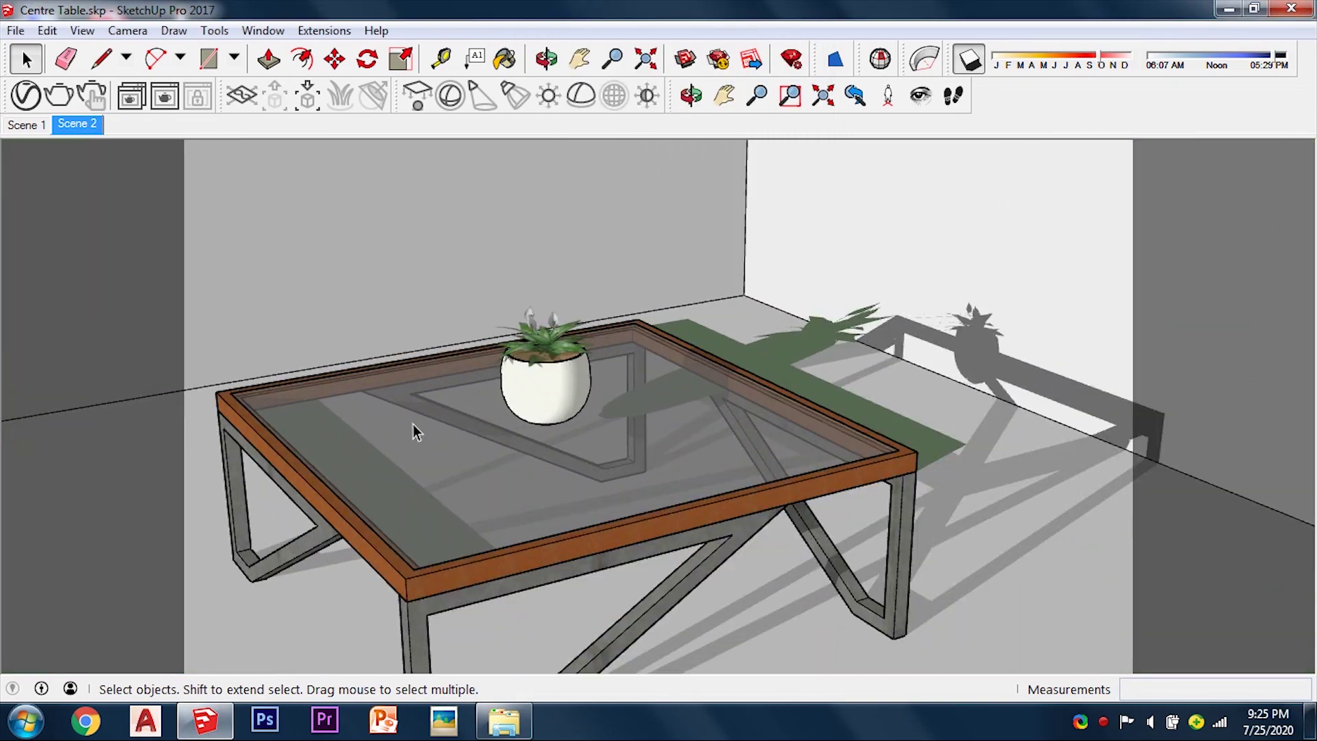
{"action": "scroll", "coordinate": [400, 518], "scroll_direction": "up", "scroll_amount": 2}
{"action": "scroll", "coordinate": [347, 480], "scroll_direction": "down", "scroll_amount": 1}
{"action": "scroll", "coordinate": [467, 480], "scroll_direction": "down", "scroll_amount": 1}
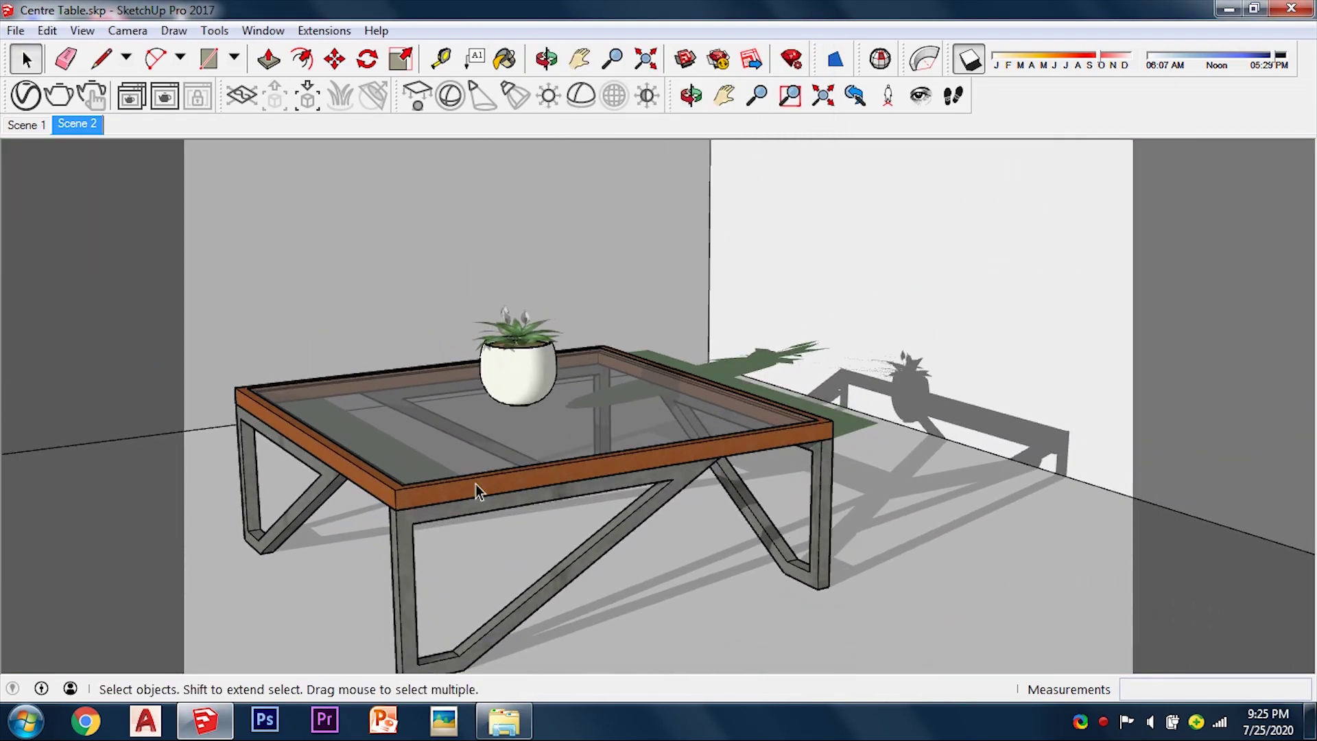
{"action": "middle_click_drag", "start_coordinate": [476, 483], "coordinate": [612, 338], "text": "shift"}
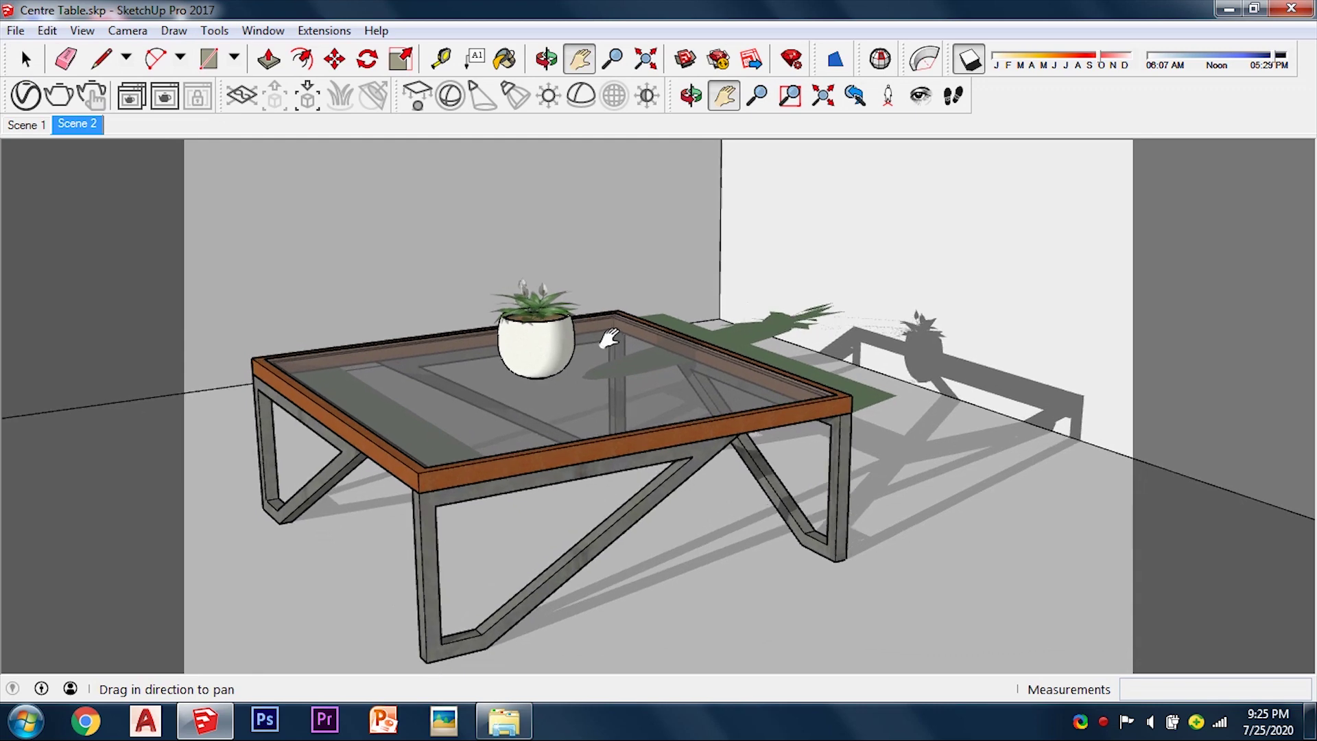
{"action": "left_click", "coordinate": [82, 31]}
{"action": "left_click", "coordinate": [290, 336]}
{"action": "left_click_drag", "start_coordinate": [1093, 63], "coordinate": [1071, 63]}
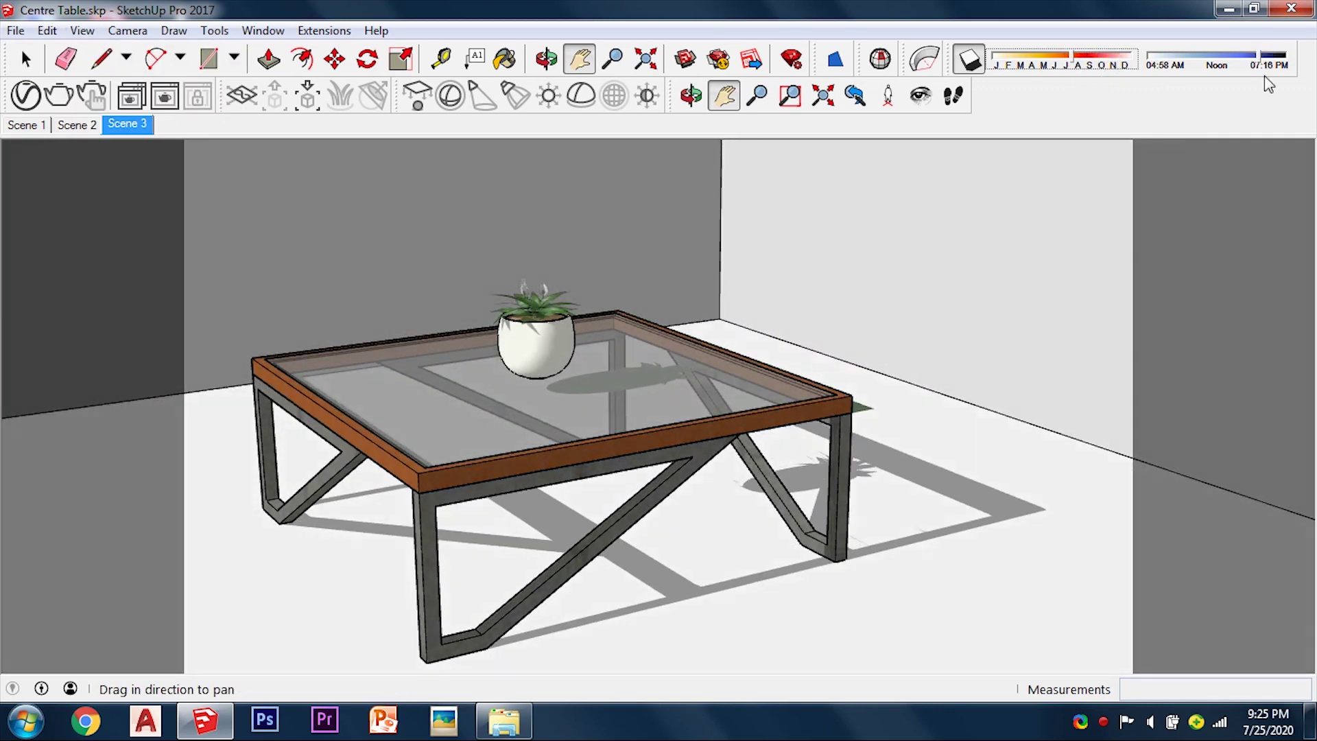
Step: Shift the shadow month and delete Scene 3
{"action": "left_click_drag", "start_coordinate": [1275, 61], "coordinate": [1235, 69]}
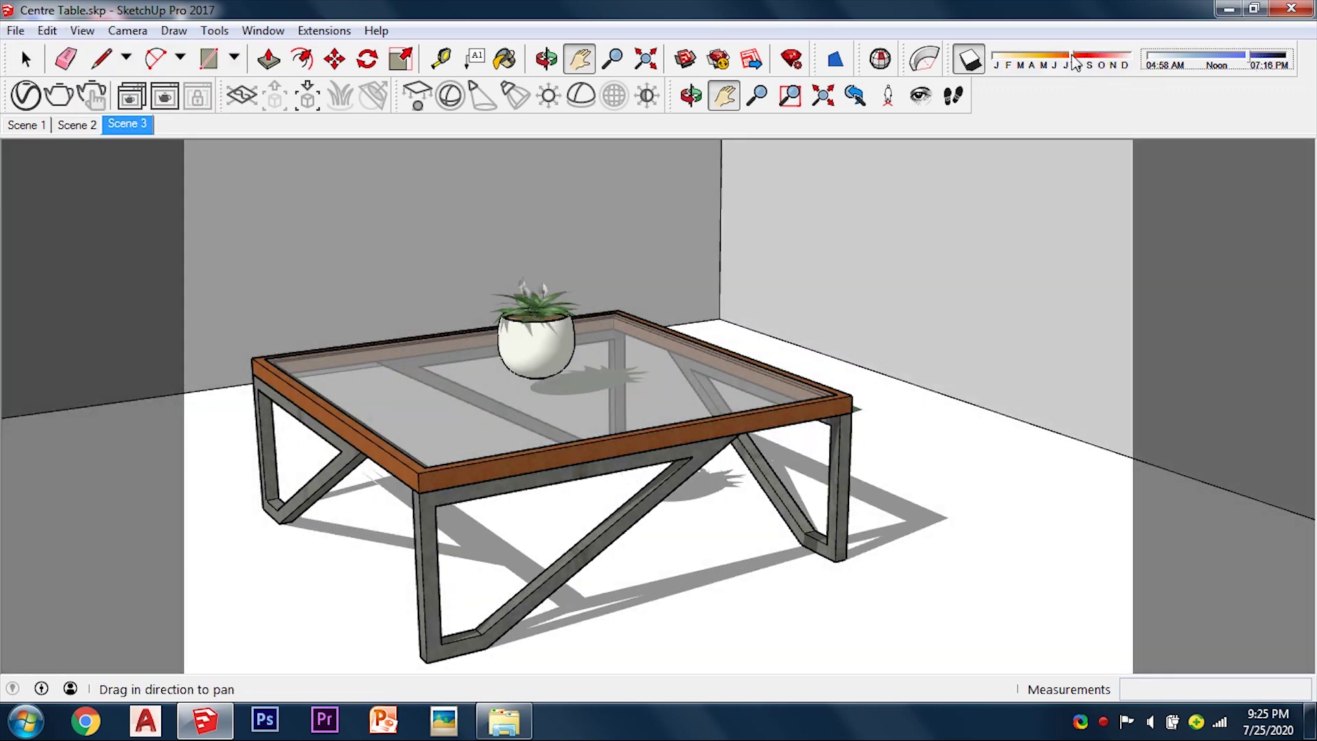
{"action": "right_click", "coordinate": [127, 123]}
{"action": "left_click", "coordinate": [188, 229]}
{"action": "left_click", "coordinate": [734, 405]}
Step: Set the render aspect ratio to 5:4 Landscape and orbit around the table
{"action": "left_click", "coordinate": [83, 30]}
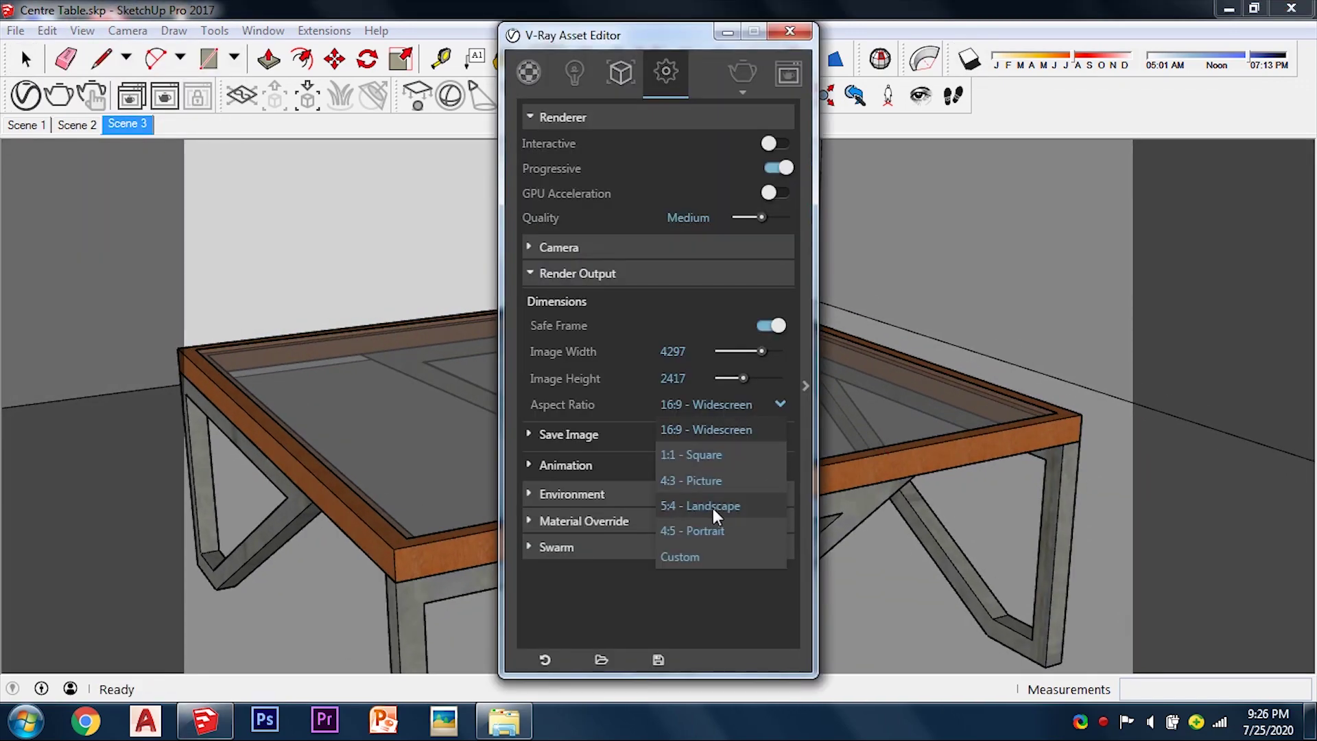
{"action": "left_click", "coordinate": [714, 505]}
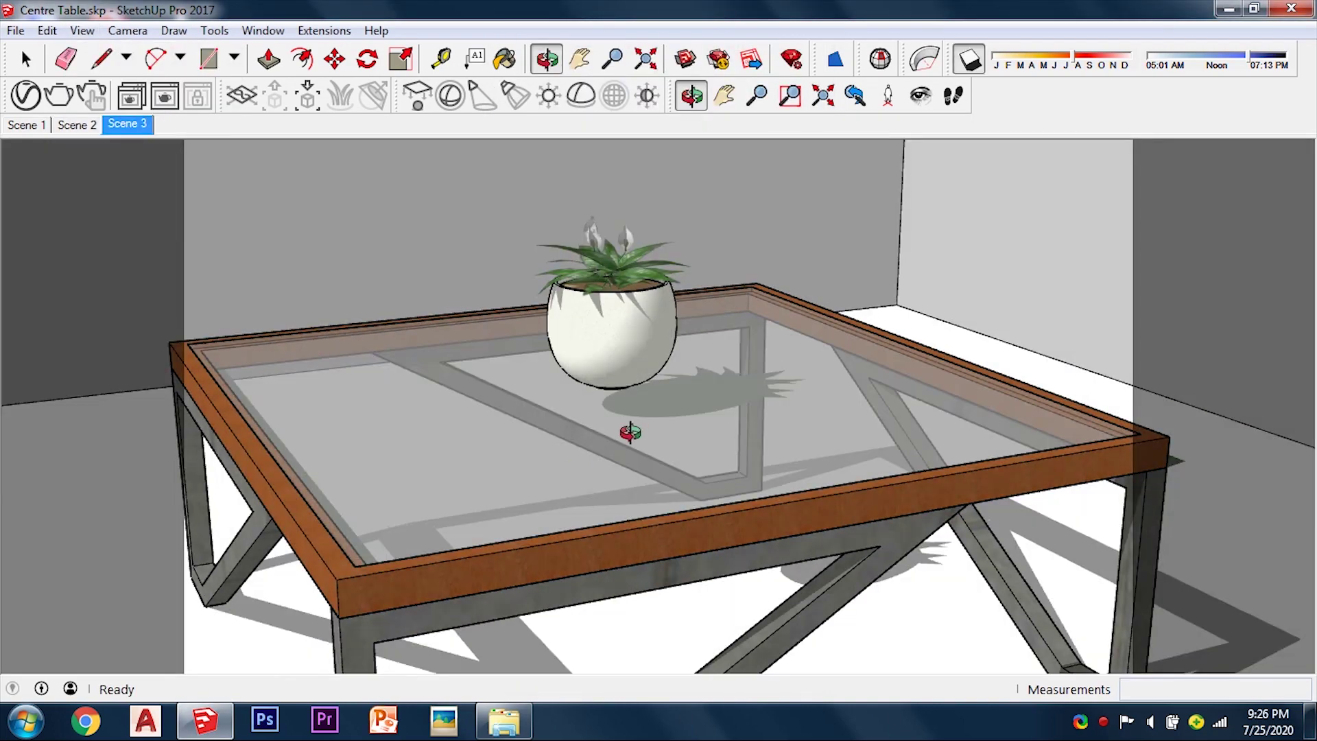
{"action": "mouse_move", "coordinate": [626, 429]}
{"action": "left_mouse_down"}
{"action": "mouse_move", "coordinate": [680, 339]}
{"action": "mouse_move", "coordinate": [545, 244]}
{"action": "left_mouse_up"}
{"action": "key", "text": "h"}
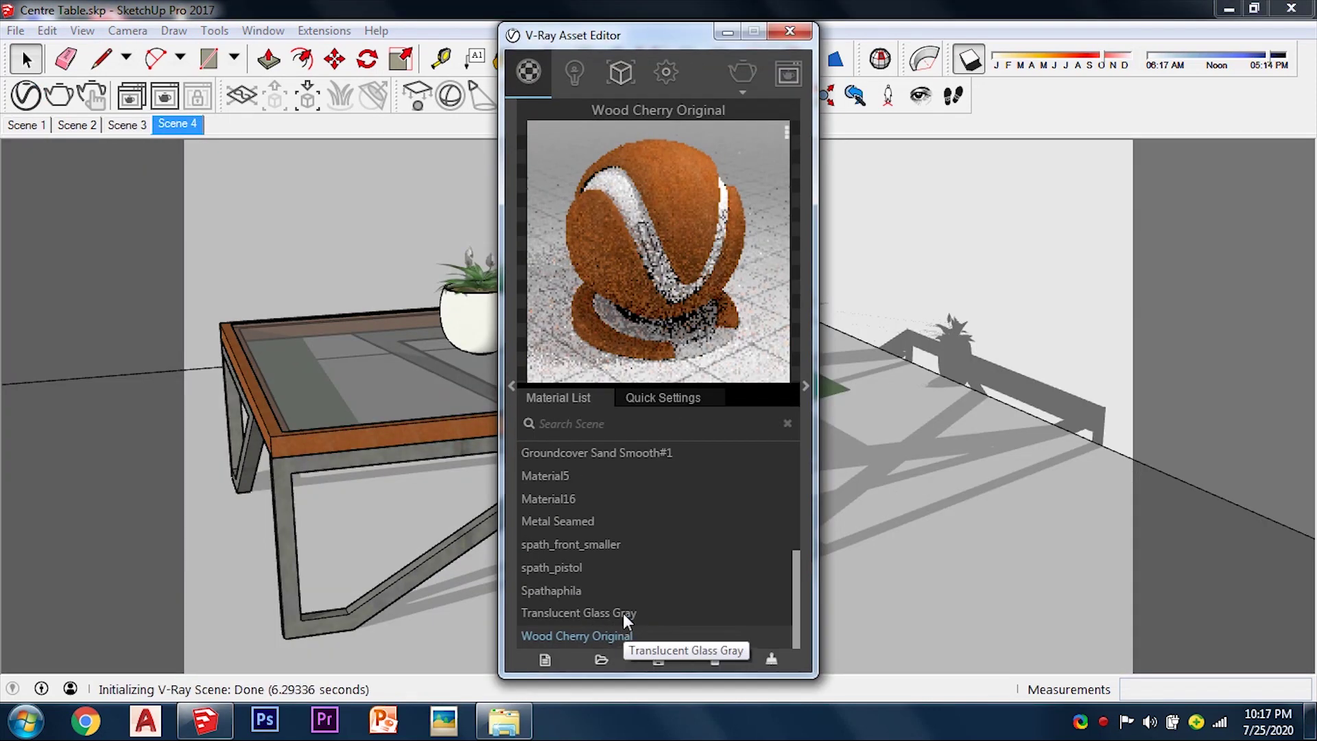
Step: Check Translucent Glass Gray, raise Wood Cherry Original's reflection slightly, then check Metal Seamed
{"action": "left_click", "coordinate": [648, 399]}
{"action": "left_click", "coordinate": [546, 656]}
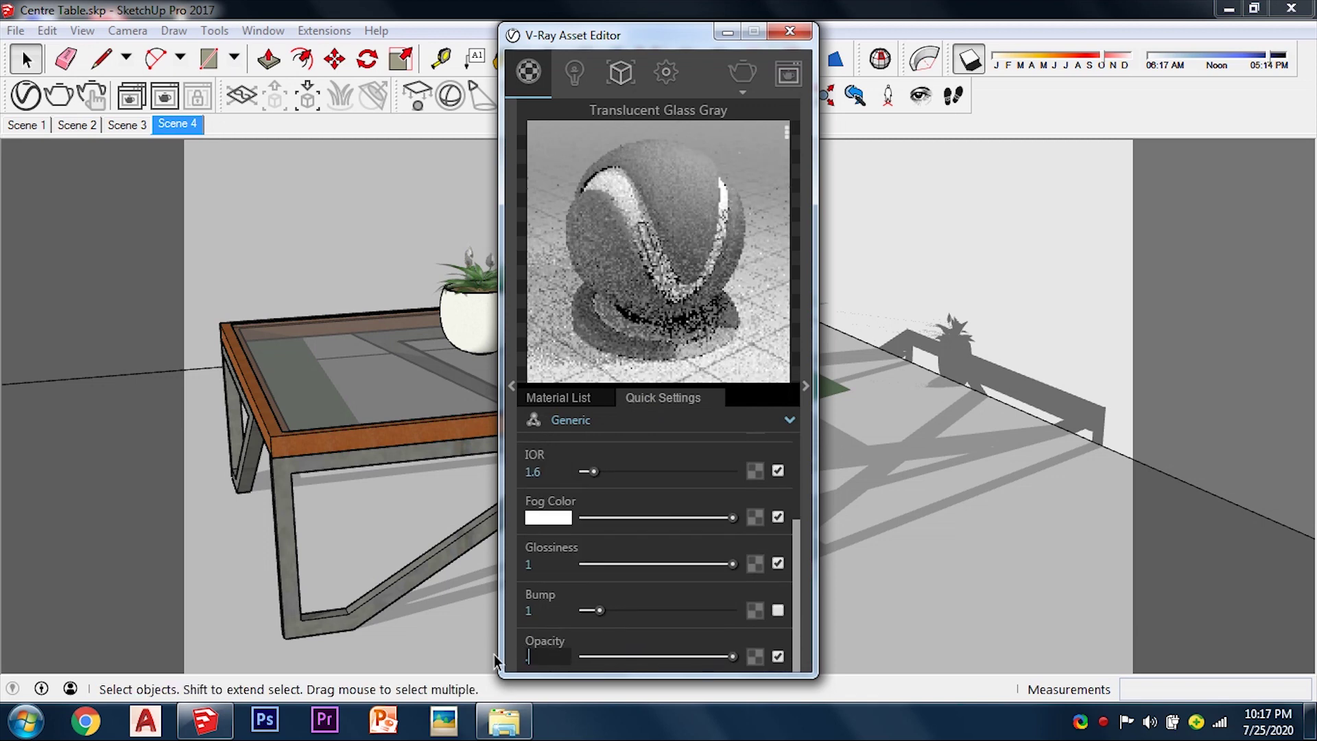
{"action": "type", "text": "0.5"}
{"action": "left_click", "coordinate": [558, 397]}
{"action": "left_click", "coordinate": [617, 632]}
{"action": "left_click", "coordinate": [662, 397]}
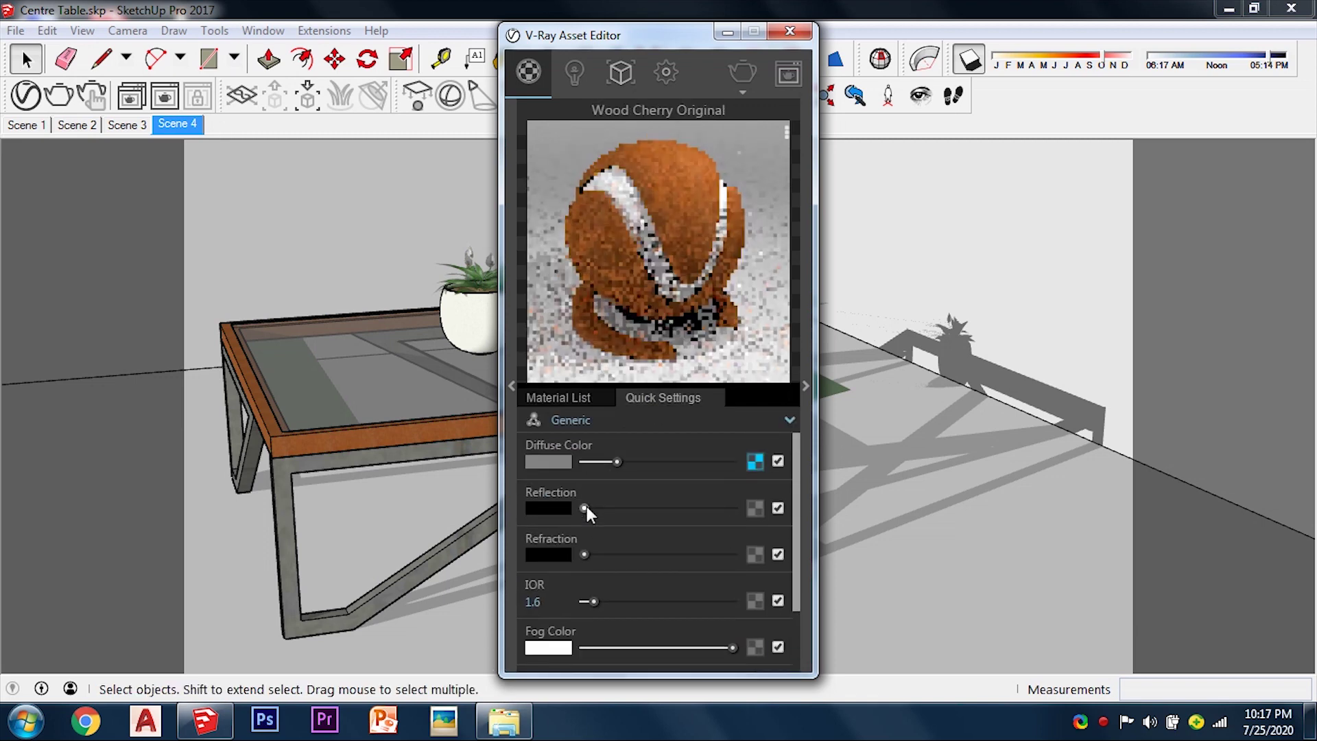
{"action": "left_click_drag", "start_coordinate": [598, 508], "coordinate": [603, 508]}
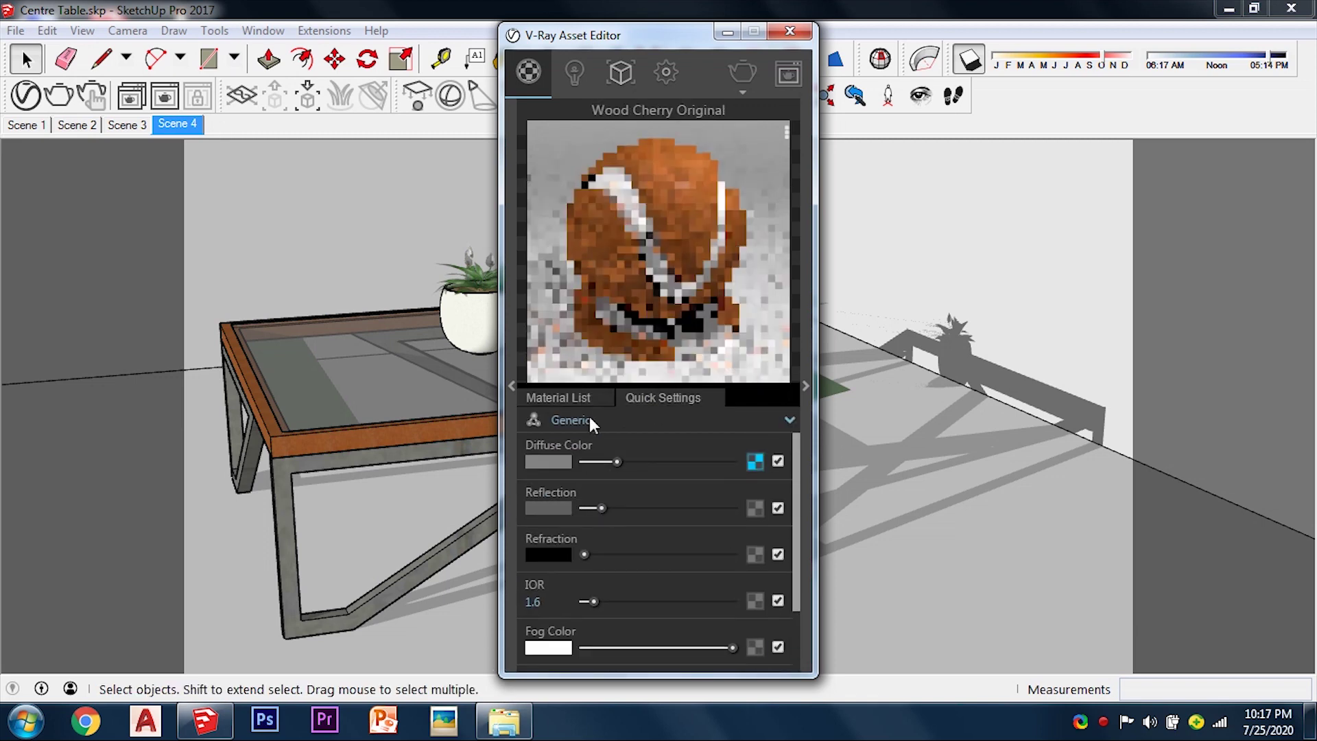
{"action": "left_click", "coordinate": [603, 401]}
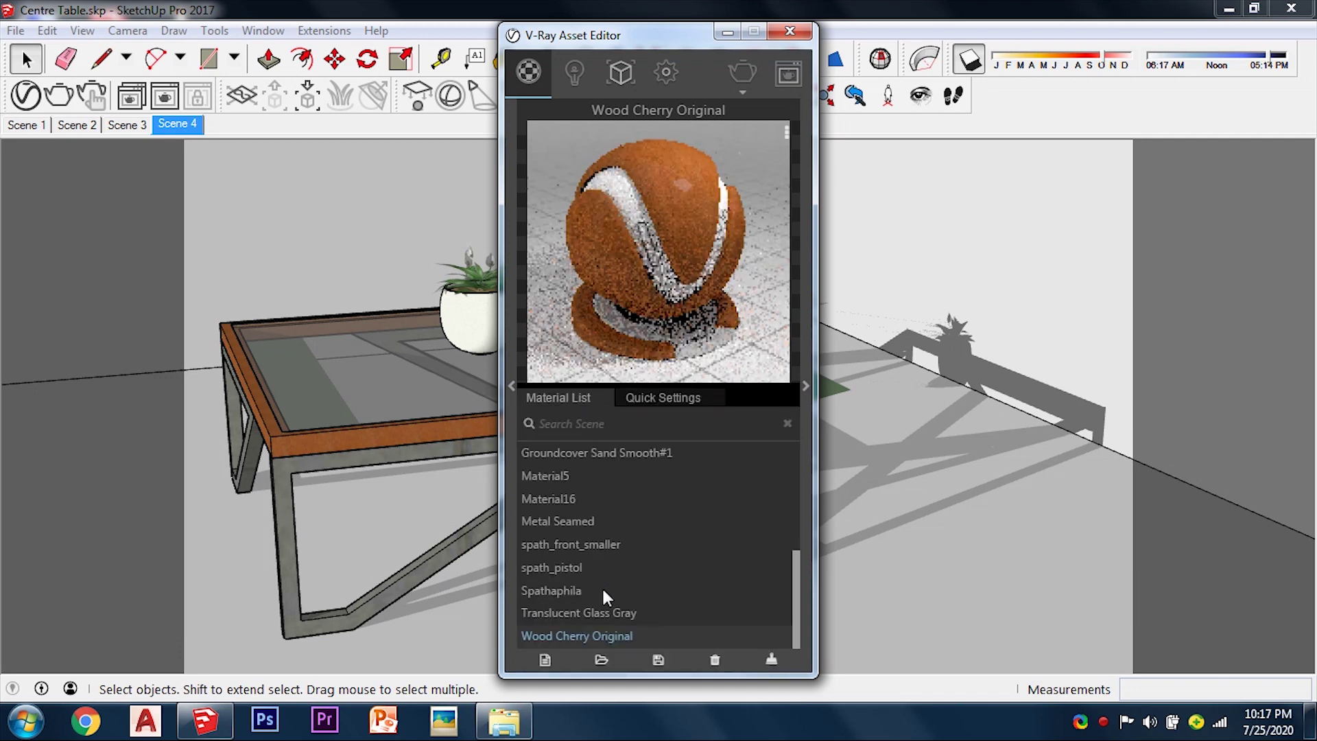
{"action": "left_click", "coordinate": [593, 521]}
{"action": "left_click", "coordinate": [653, 401]}
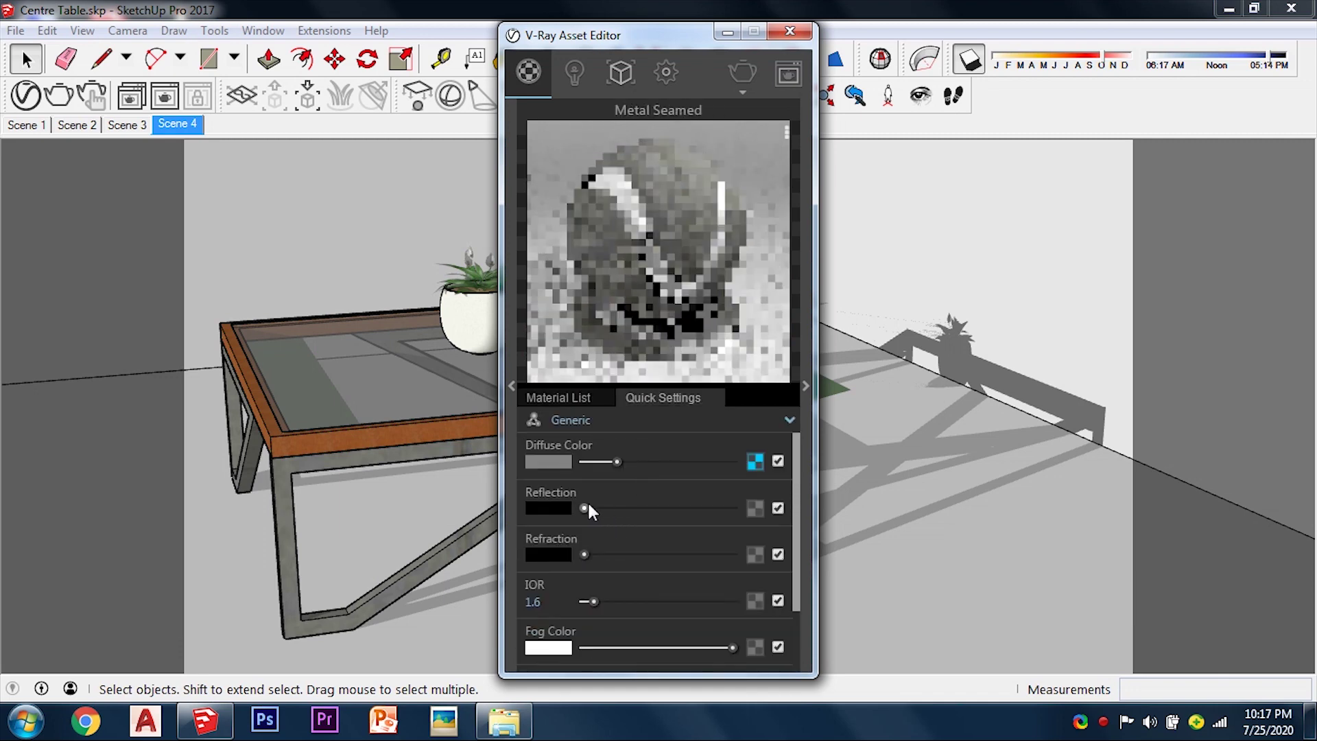
Step: Orbit around the table, then show the V-Ray render settings with output options expanded
{"action": "left_click", "coordinate": [792, 29]}
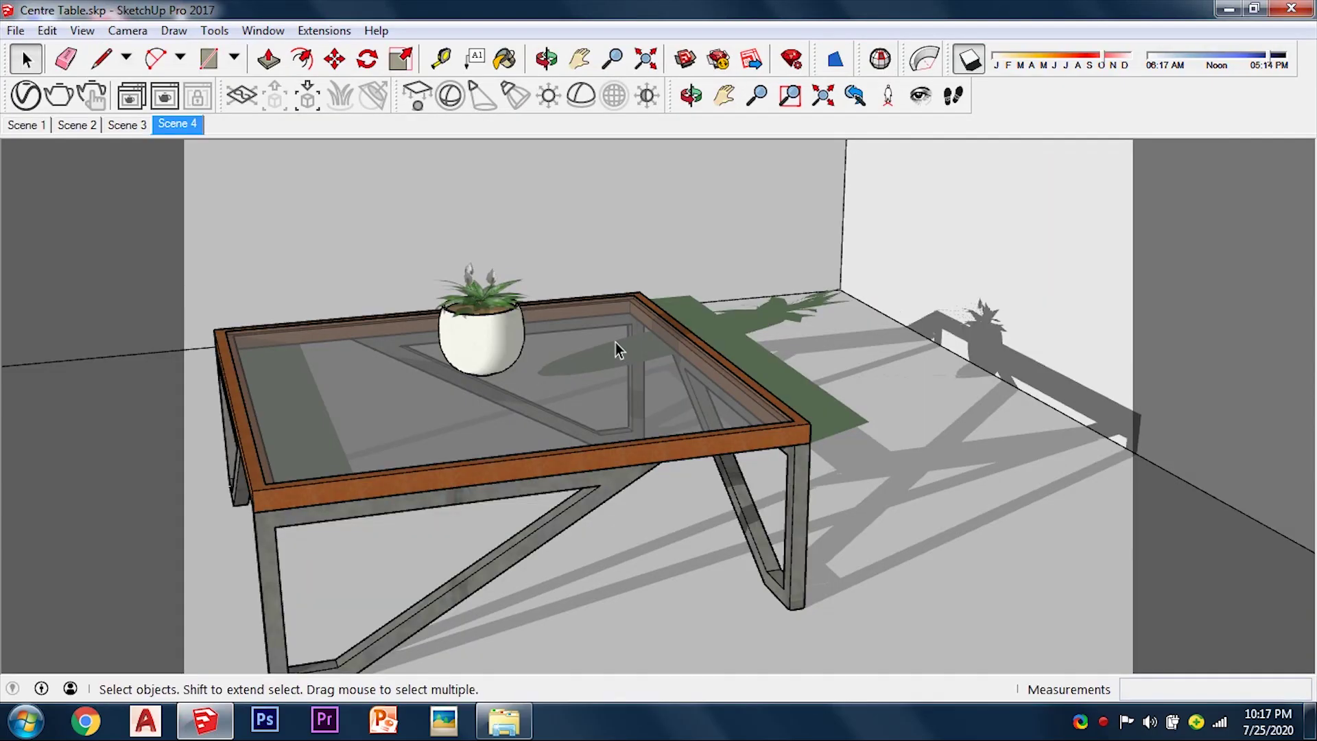
{"action": "middle_click_drag", "start_coordinate": [617, 341], "coordinate": [521, 329]}
{"action": "left_click", "coordinate": [26, 94]}
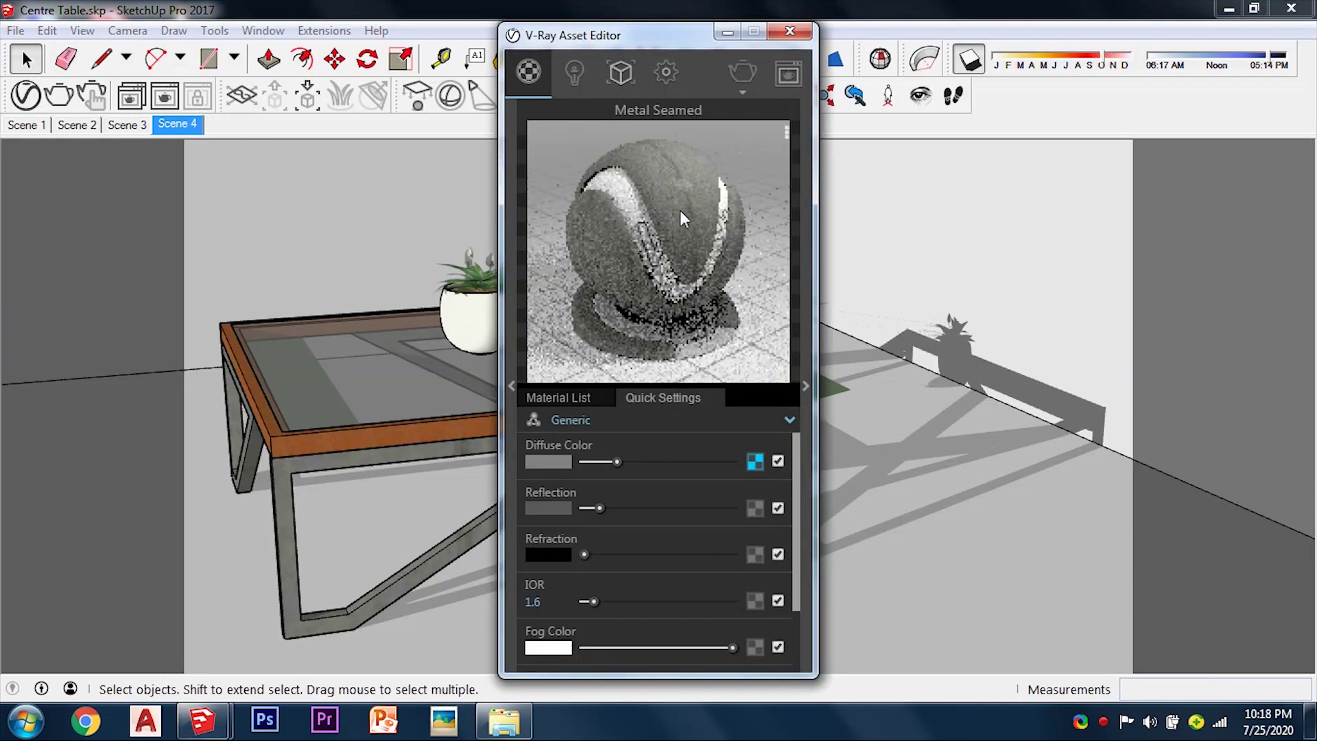
{"action": "left_click", "coordinate": [665, 70]}
{"action": "left_click", "coordinate": [749, 275]}
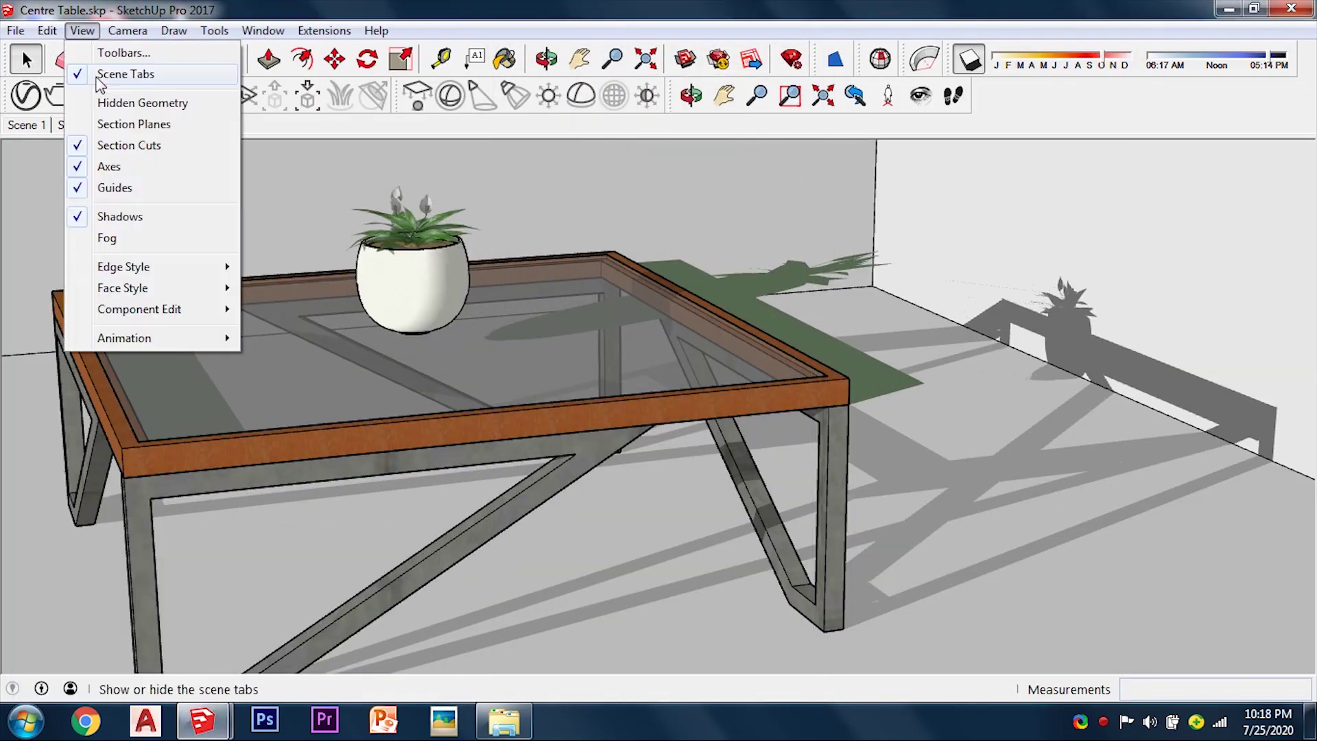
Step: Copy the two mask sculptures from Sculpture.skp and paste them onto the glass tabletop
{"action": "key", "text": "ctrl+c"}
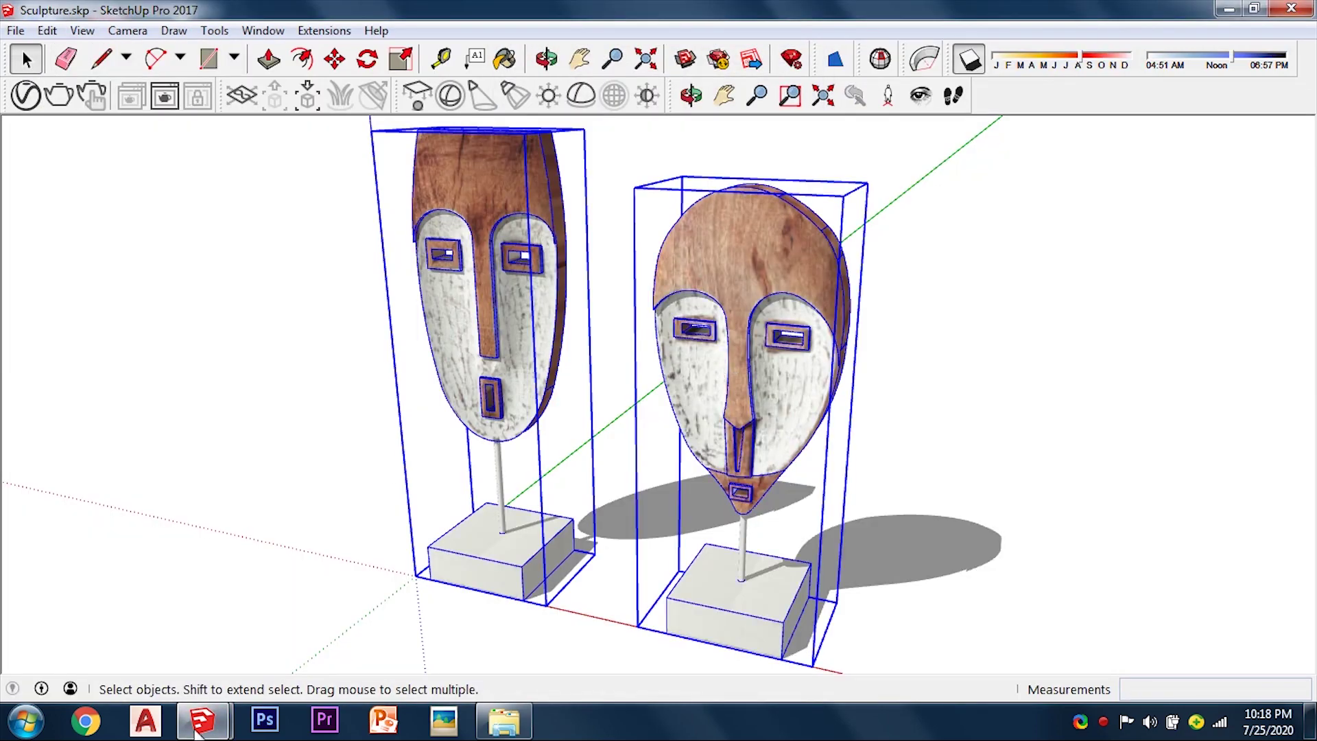
{"action": "key", "text": "alt+Tab"}
{"action": "key", "text": "ctrl+v"}
{"action": "left_click", "coordinate": [528, 480]}
{"action": "scroll", "coordinate": [589, 384], "scroll_direction": "up", "scroll_amount": 3}
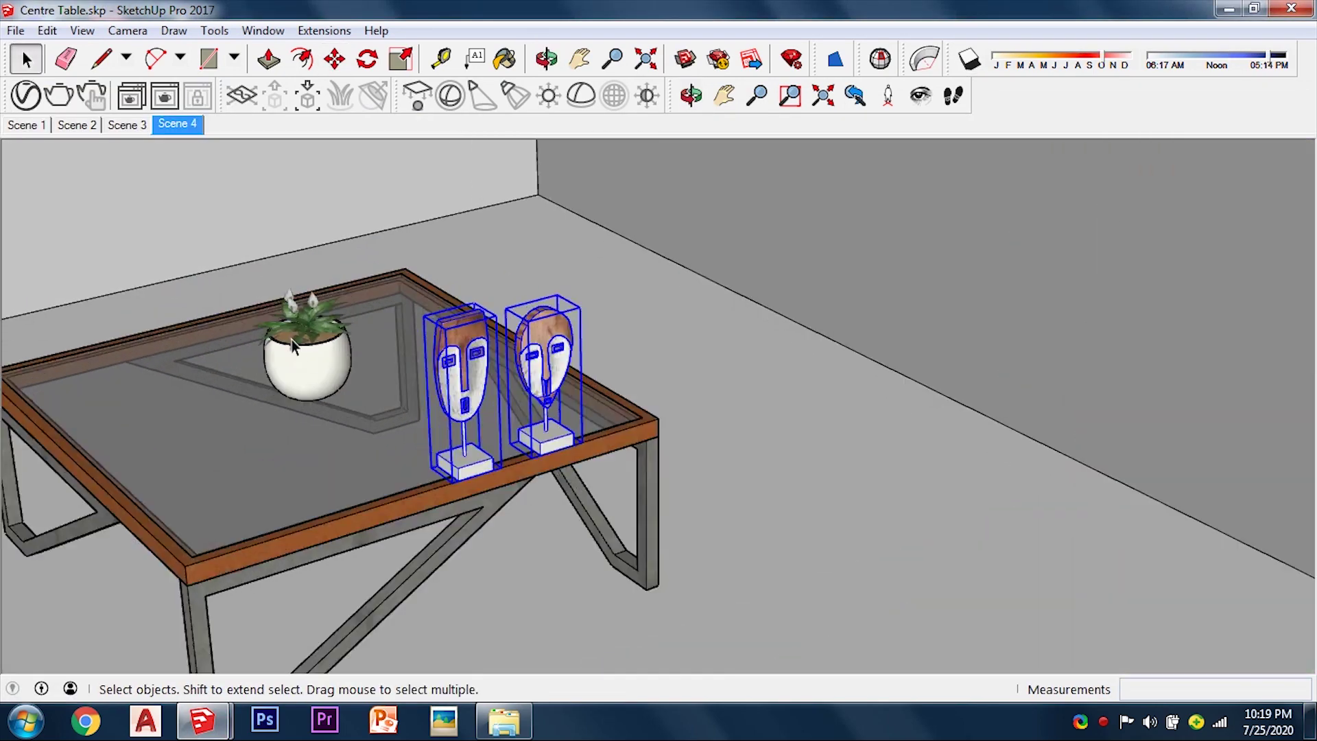
{"action": "middle_click_drag", "start_coordinate": [590, 384], "coordinate": [597, 364]}
Step: Scale the pasted masks down to 0.72 of their size
{"action": "key", "text": "s"}
{"action": "scroll", "coordinate": [596, 360], "scroll_direction": "down", "scroll_amount": 2}
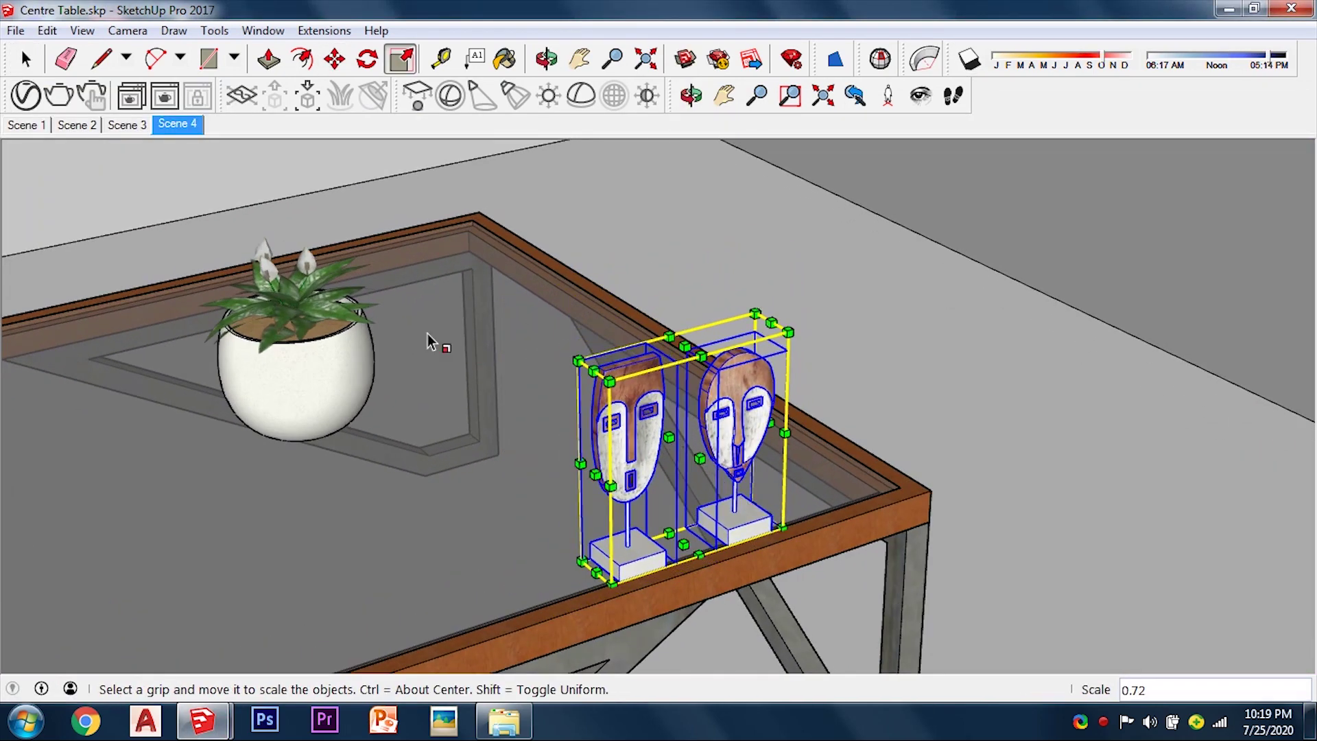
{"action": "mouse_move", "coordinate": [432, 337]}
{"action": "middle_mouse_down"}
{"action": "mouse_move", "coordinate": [500, 522]}
{"action": "mouse_move", "coordinate": [676, 473]}
{"action": "middle_mouse_up"}
{"action": "key", "text": "space"}
{"action": "scroll", "coordinate": [532, 435], "scroll_direction": "up", "scroll_amount": 2}
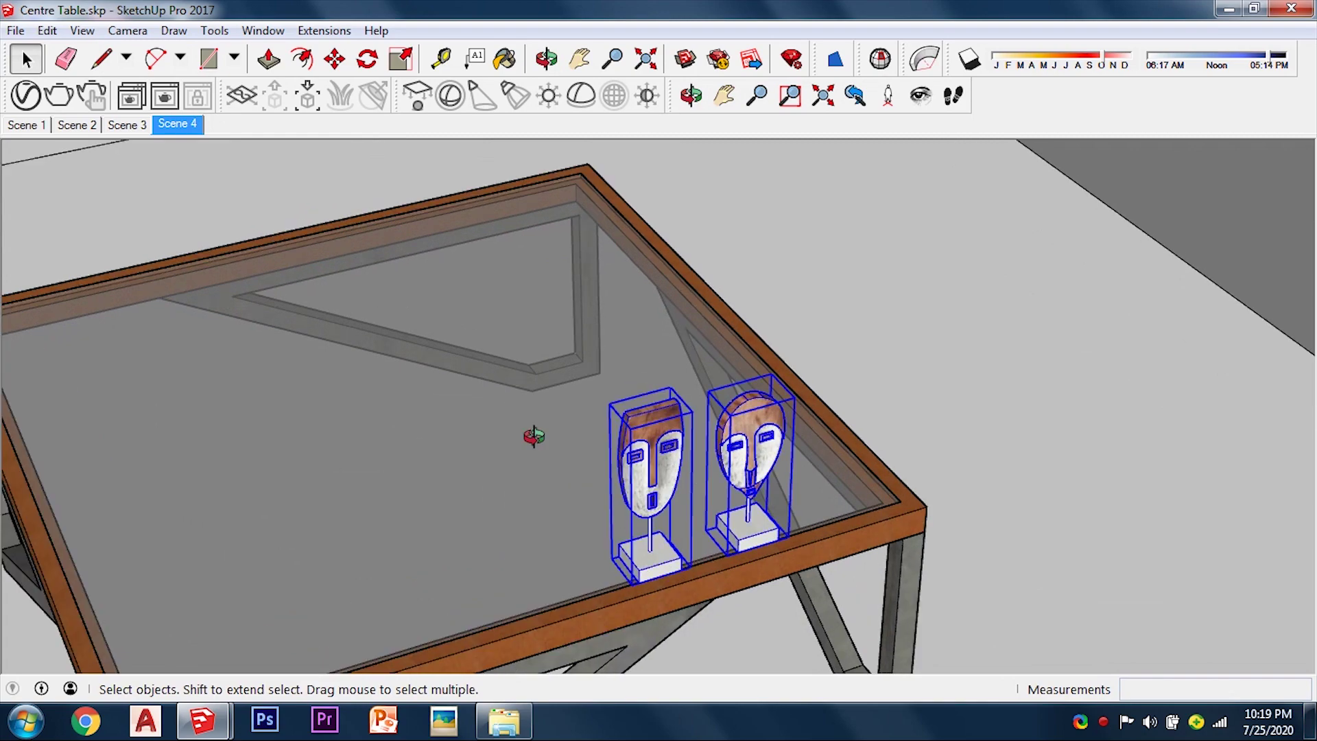
{"action": "key", "text": "m"}
{"action": "middle_click_drag", "start_coordinate": [532, 435], "coordinate": [764, 573]}
{"action": "scroll", "coordinate": [609, 529], "scroll_direction": "down", "scroll_amount": 5}
Step: Draw two diagonal guide lines corner to corner across the glass tabletop
{"action": "key", "text": "l"}
{"action": "left_click", "coordinate": [504, 481]}
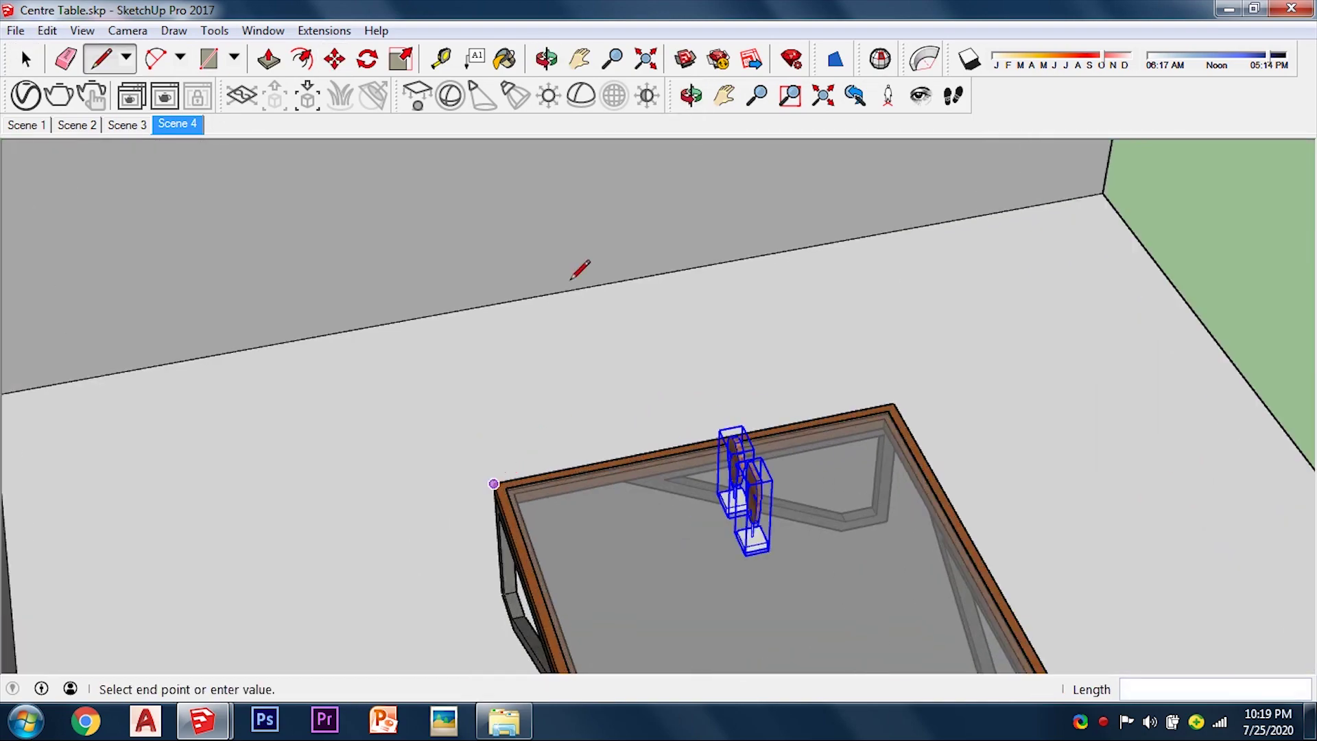
{"action": "middle_click_drag", "start_coordinate": [579, 268], "coordinate": [754, 480]}
{"action": "left_click", "coordinate": [875, 549]}
{"action": "middle_click_drag", "start_coordinate": [652, 116], "coordinate": [659, 201]}
{"action": "left_click", "coordinate": [658, 201]}
{"action": "left_click", "coordinate": [406, 483]}
{"action": "middle_click_drag", "start_coordinate": [406, 482], "coordinate": [548, 411]}
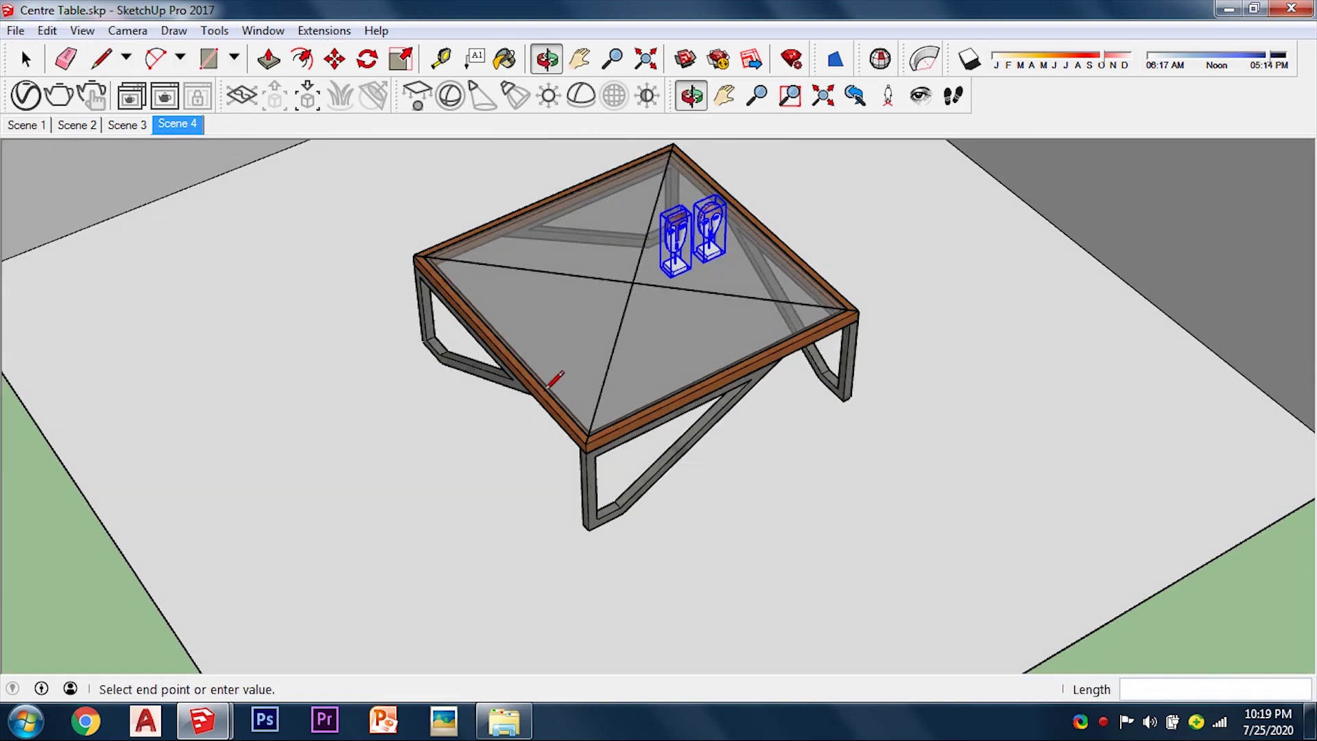
{"action": "key", "text": "space"}
Step: Place the right mask beside the left, then move both to where the diagonals cross
{"action": "scroll", "coordinate": [617, 343], "scroll_direction": "up", "scroll_amount": 5}
{"action": "key", "text": "m"}
{"action": "left_click", "coordinate": [766, 556]}
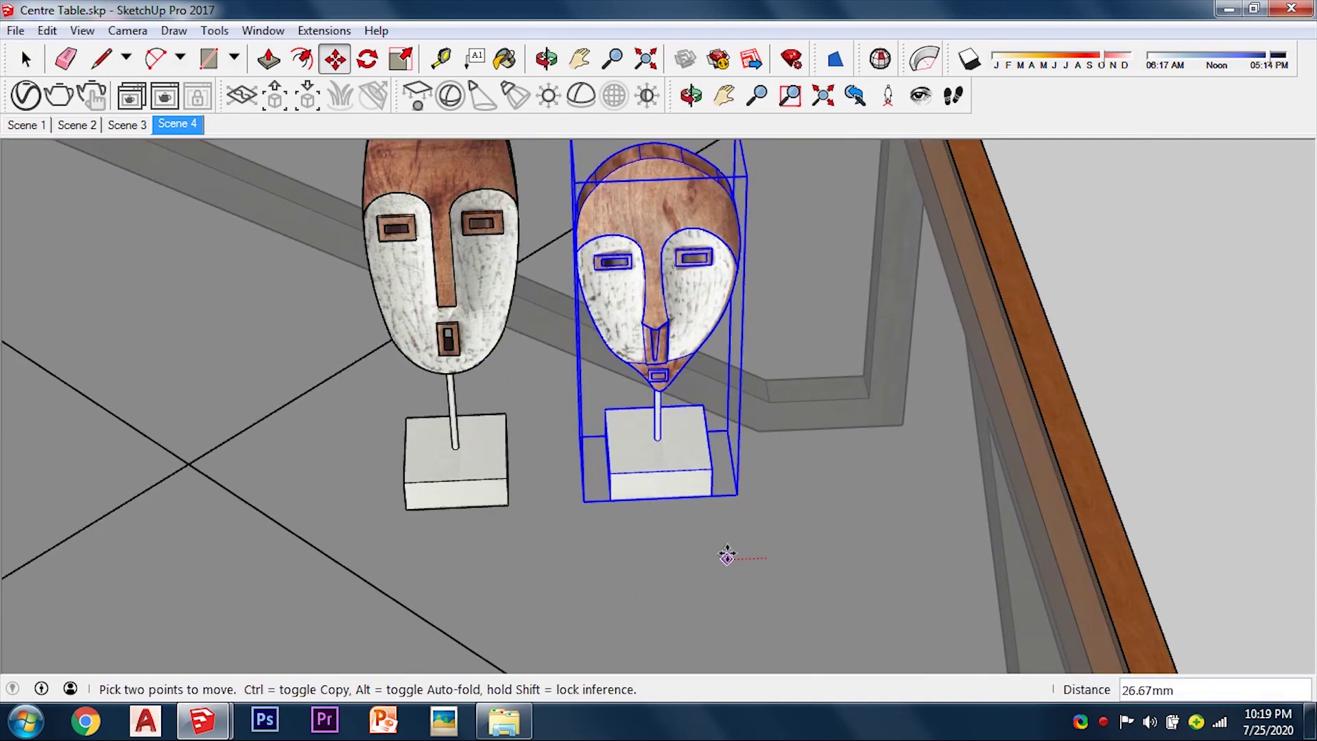
{"action": "left_click", "coordinate": [720, 549]}
{"action": "key", "text": "space"}
{"action": "scroll", "coordinate": [720, 550], "scroll_direction": "down", "scroll_amount": 3}
{"action": "left_click", "coordinate": [506, 295], "text": "shift"}
{"action": "key", "text": "m"}
{"action": "left_click", "coordinate": [858, 463]}
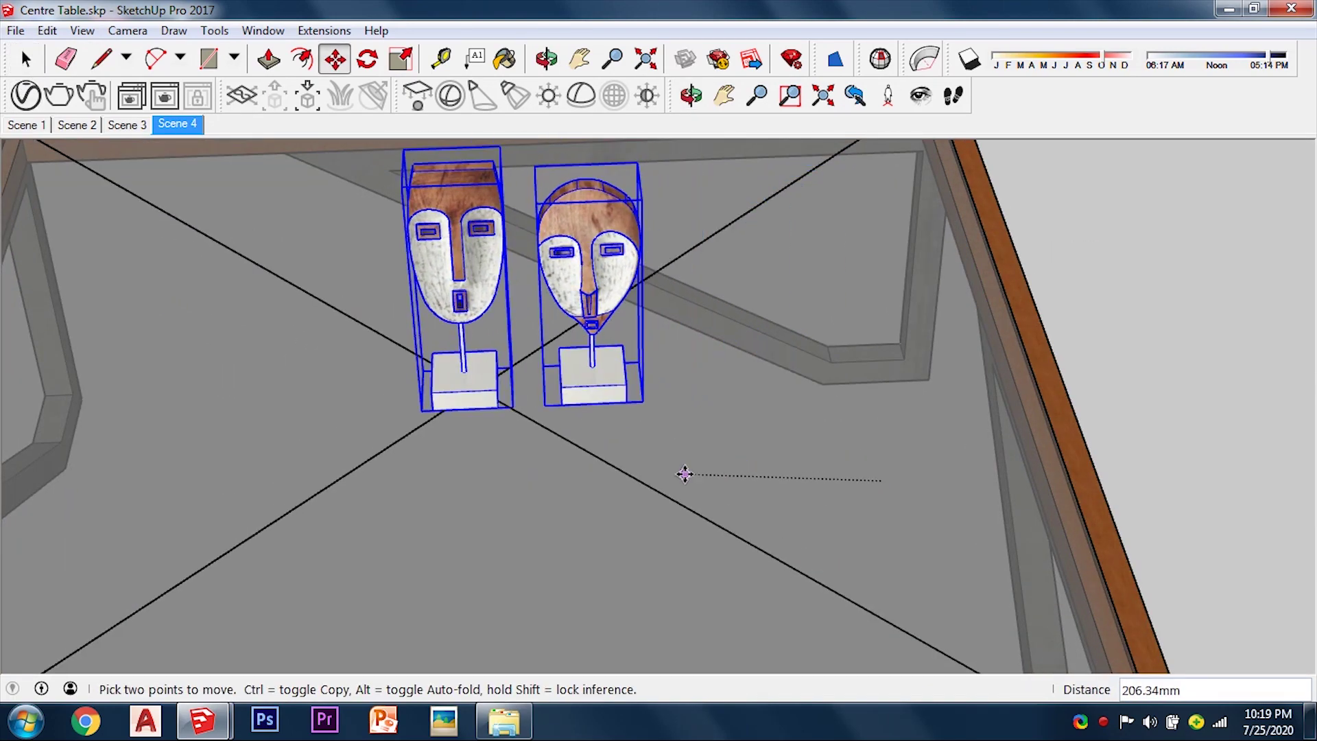
{"action": "left_click", "coordinate": [629, 499]}
{"action": "key", "text": "space"}
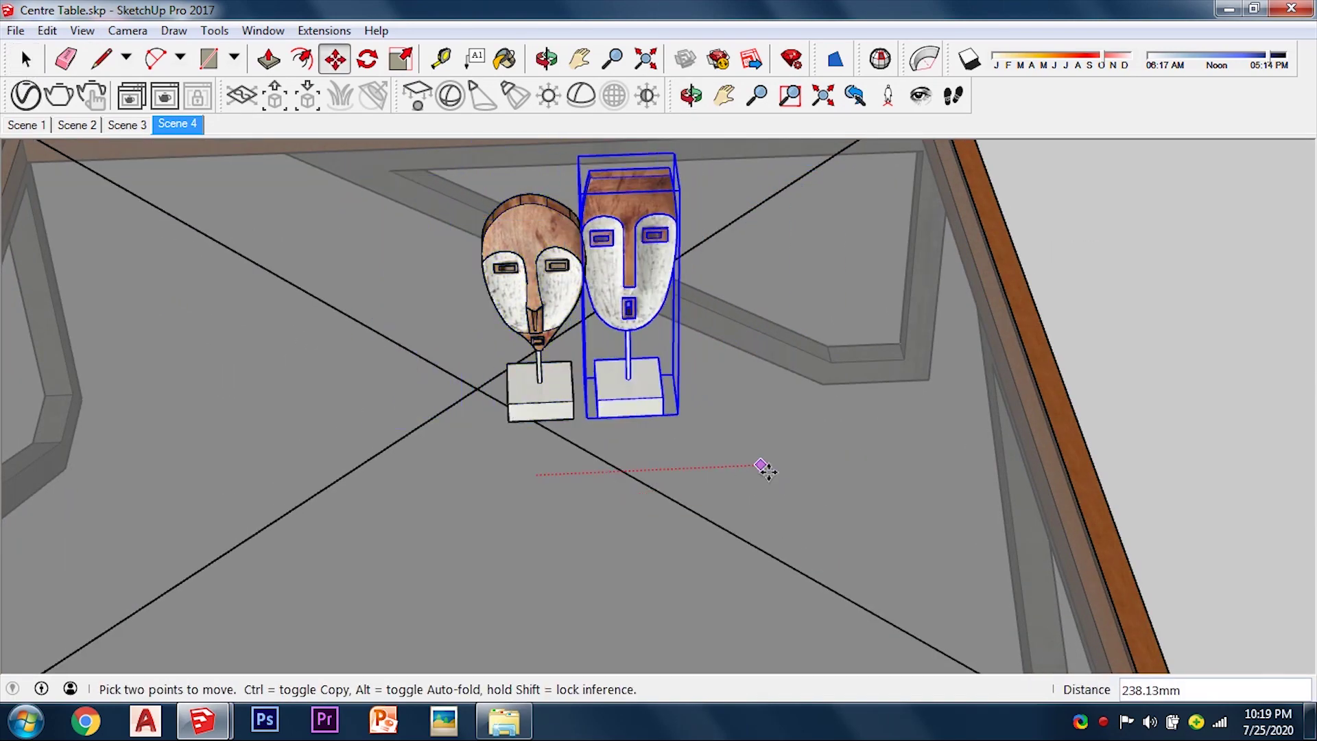
Step: Erase the diagonal guide lines and return to the Scene 2 view
{"action": "middle_click_drag", "start_coordinate": [406, 322], "coordinate": [411, 221]}
{"action": "scroll", "coordinate": [412, 221], "scroll_direction": "down", "scroll_amount": 5}
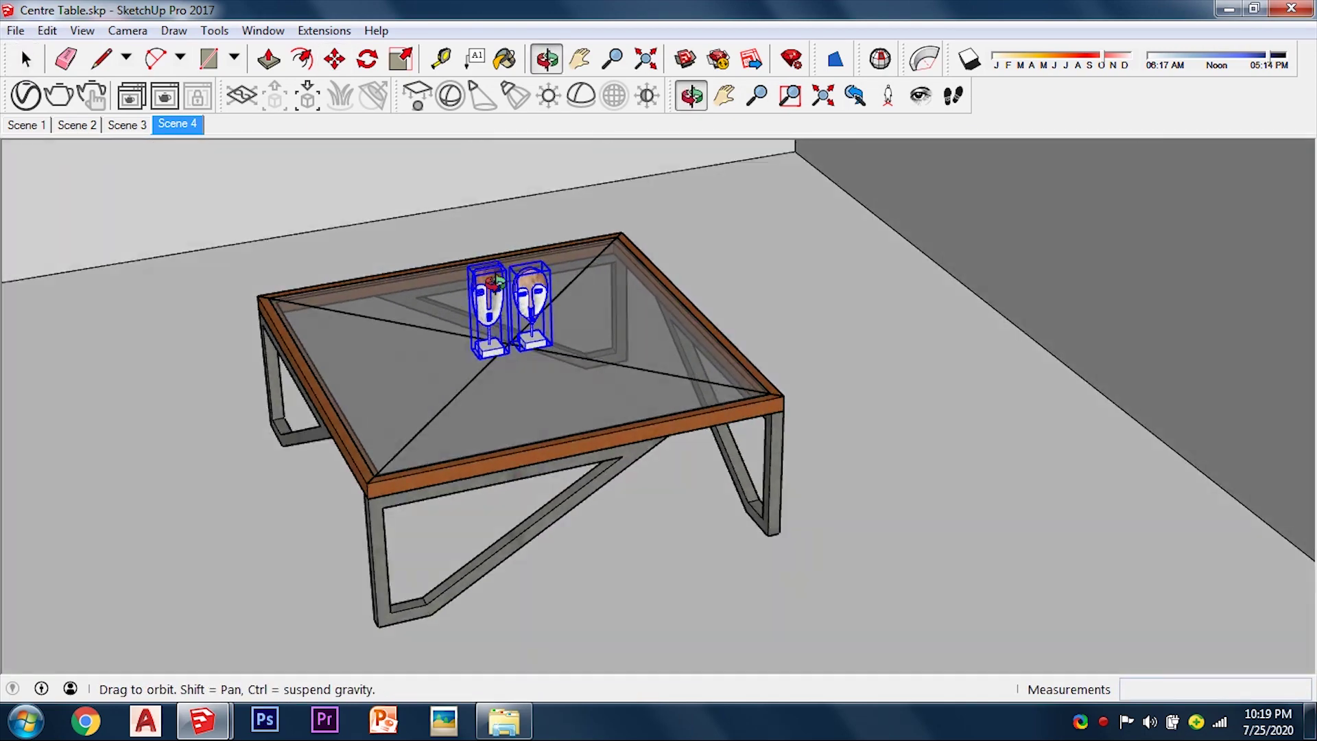
{"action": "scroll", "coordinate": [306, 279], "scroll_direction": "up", "scroll_amount": 3}
{"action": "key", "text": "space"}
{"action": "key", "text": "e"}
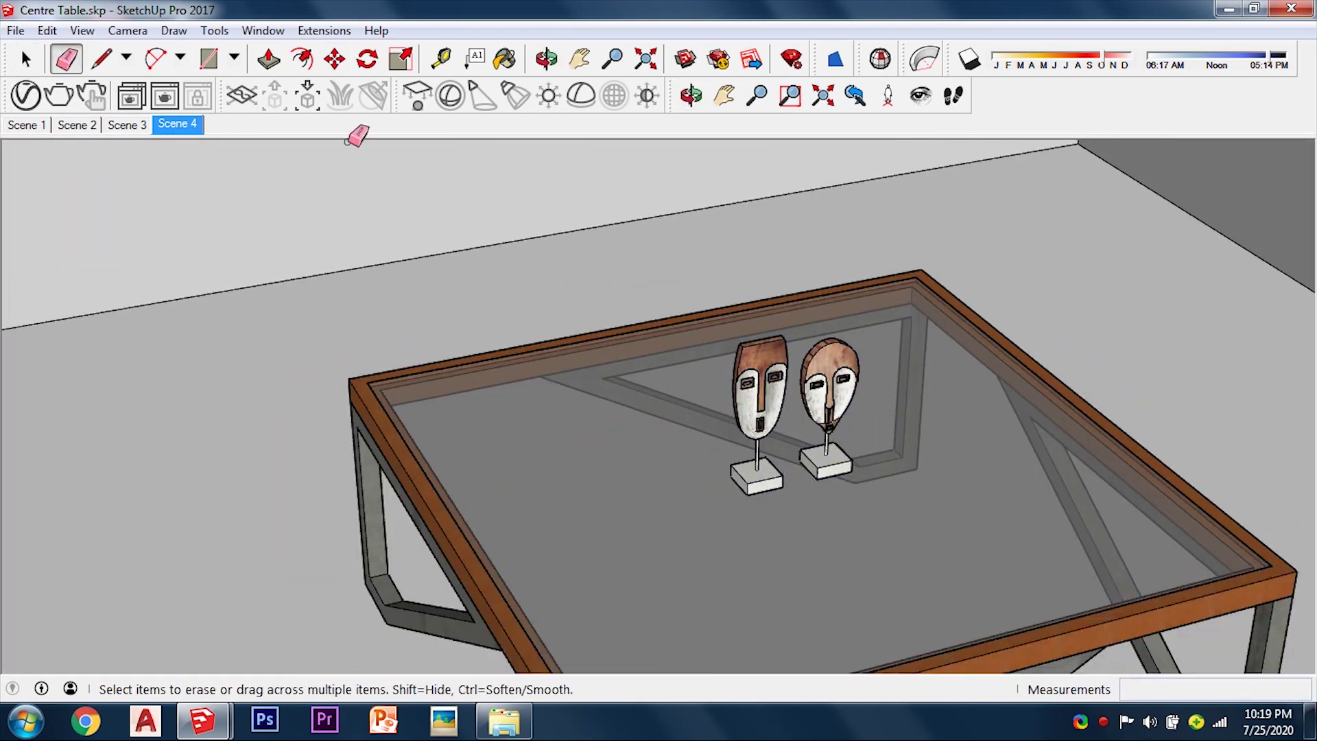
{"action": "left_click", "coordinate": [75, 124]}
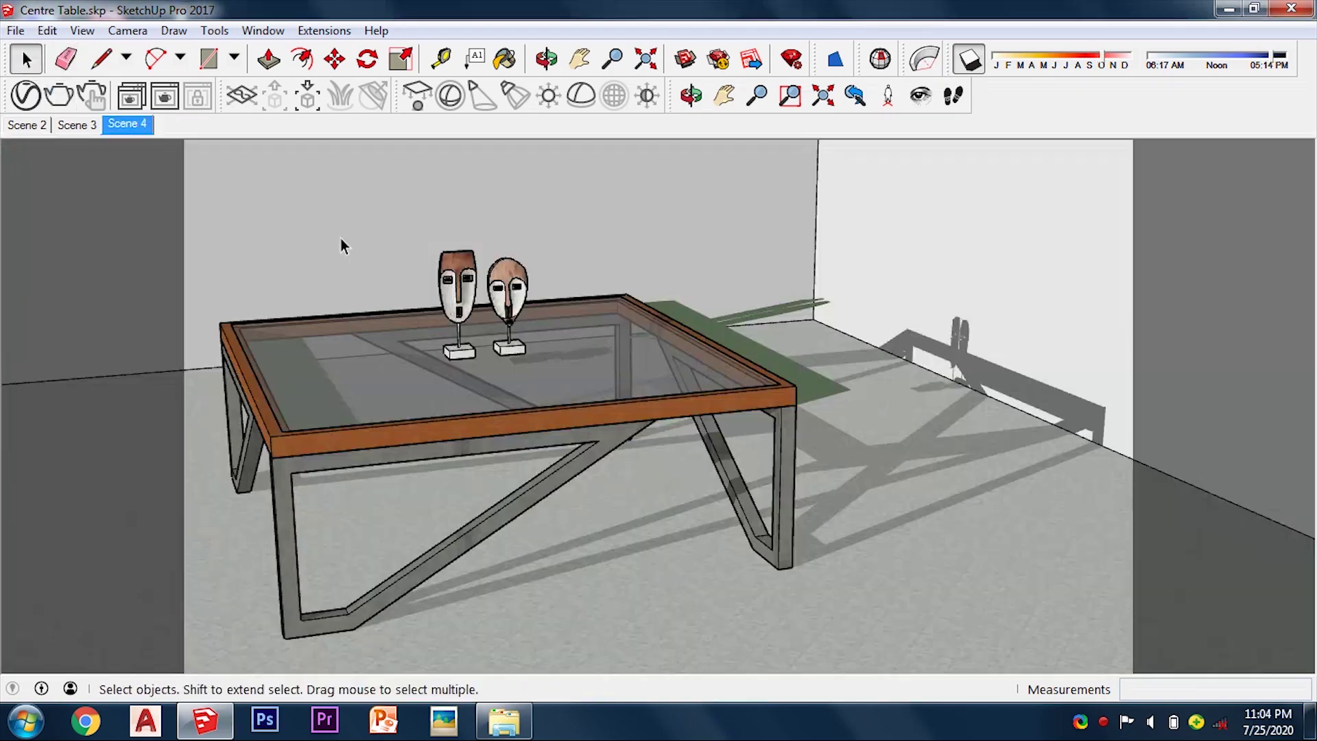
Step: Step through the Scene 3 and Scene 2 views, then start the V-Ray render from Settings
{"action": "left_click", "coordinate": [89, 127]}
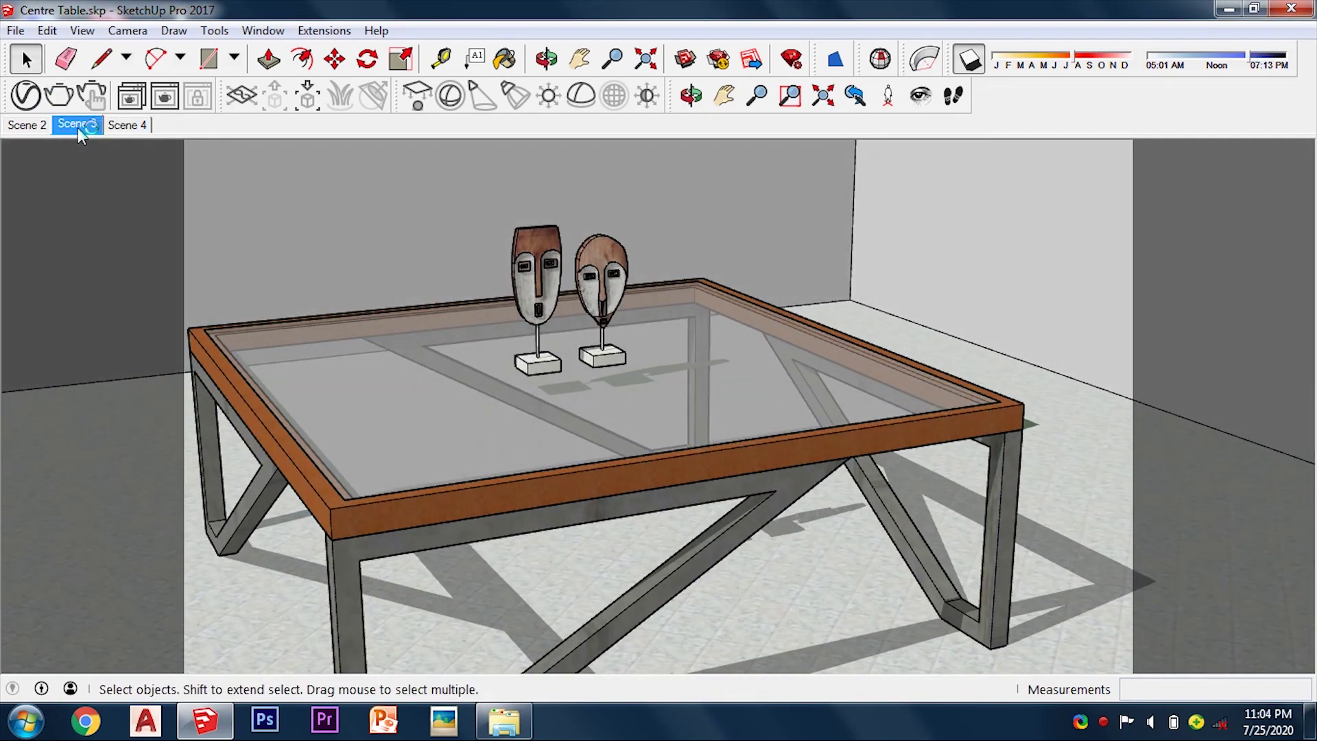
{"action": "key", "text": "Page_Up"}
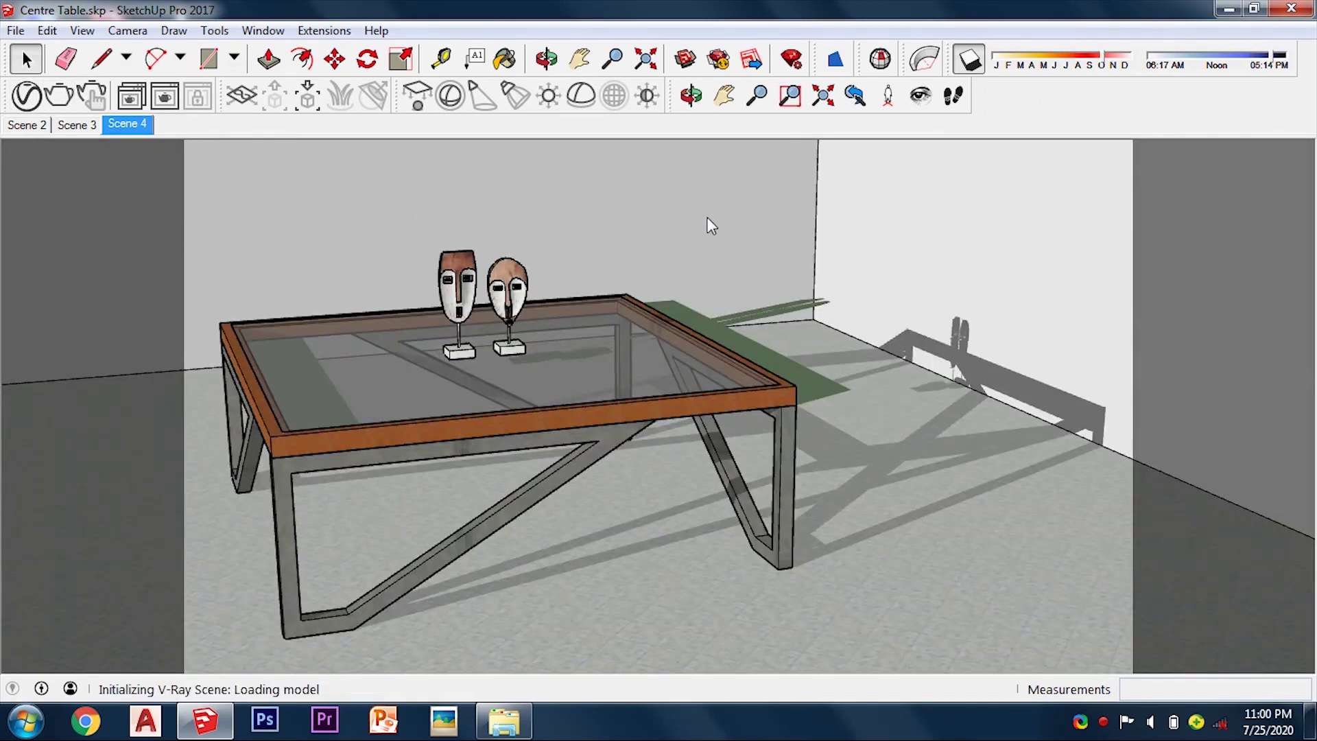
{"action": "left_click", "coordinate": [665, 71]}
{"action": "left_click", "coordinate": [742, 71]}
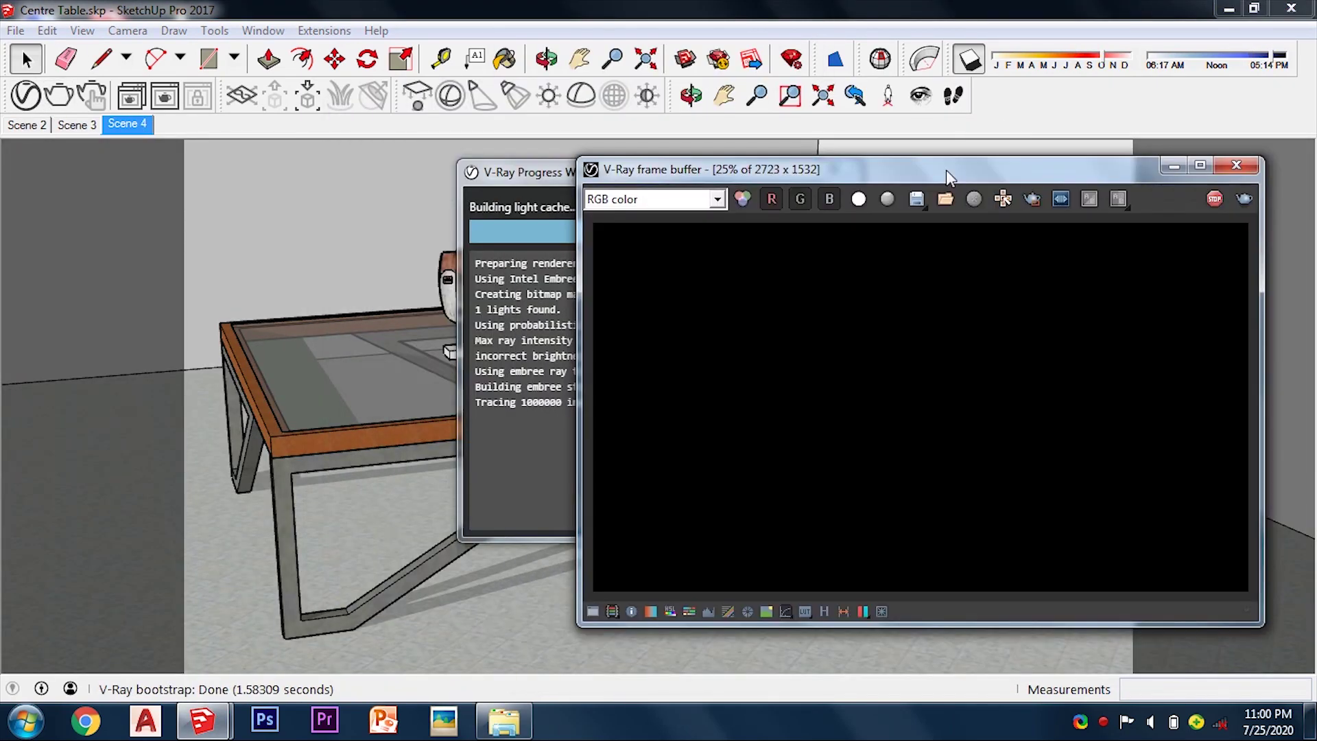
Step: Position the V-Ray progress window beside the frame buffer while the light cache builds
{"action": "left_click_drag", "start_coordinate": [521, 173], "coordinate": [134, 186]}
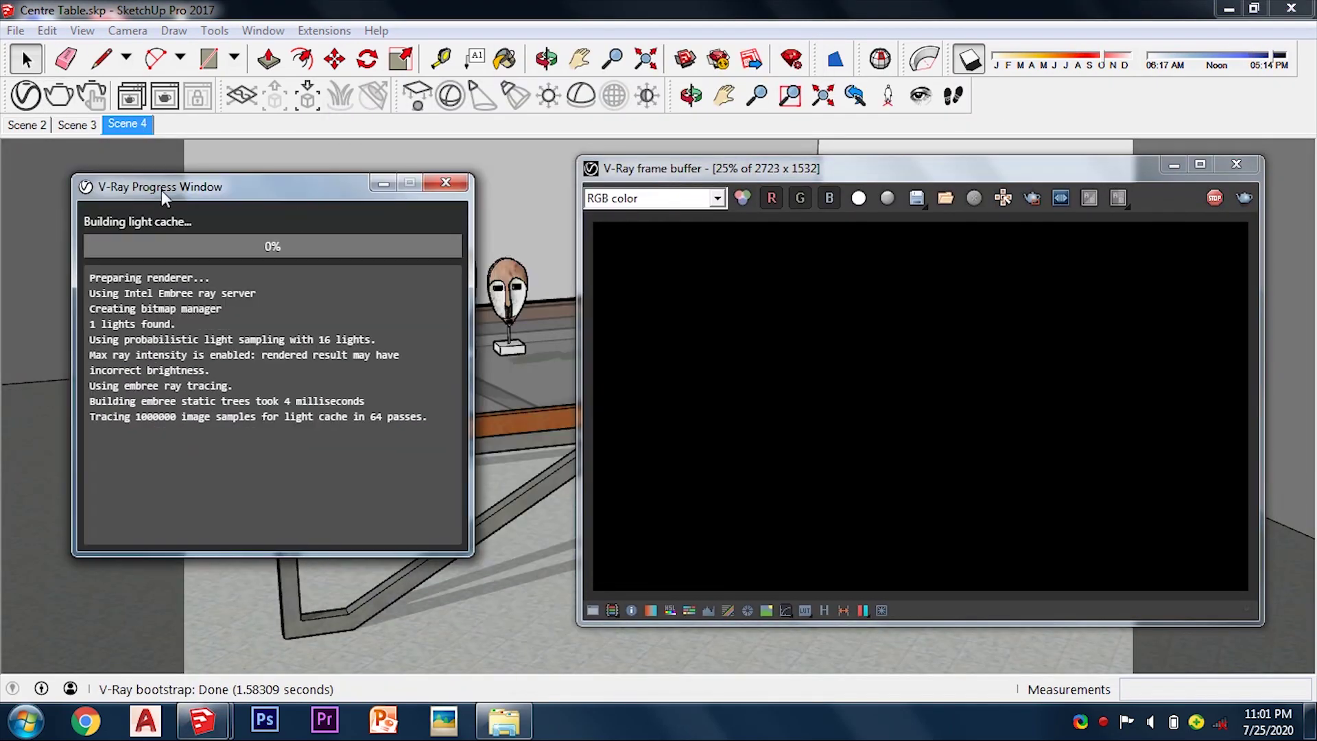
{"action": "left_click_drag", "start_coordinate": [949, 177], "coordinate": [915, 148]}
{"action": "left_click_drag", "start_coordinate": [315, 191], "coordinate": [359, 194]}
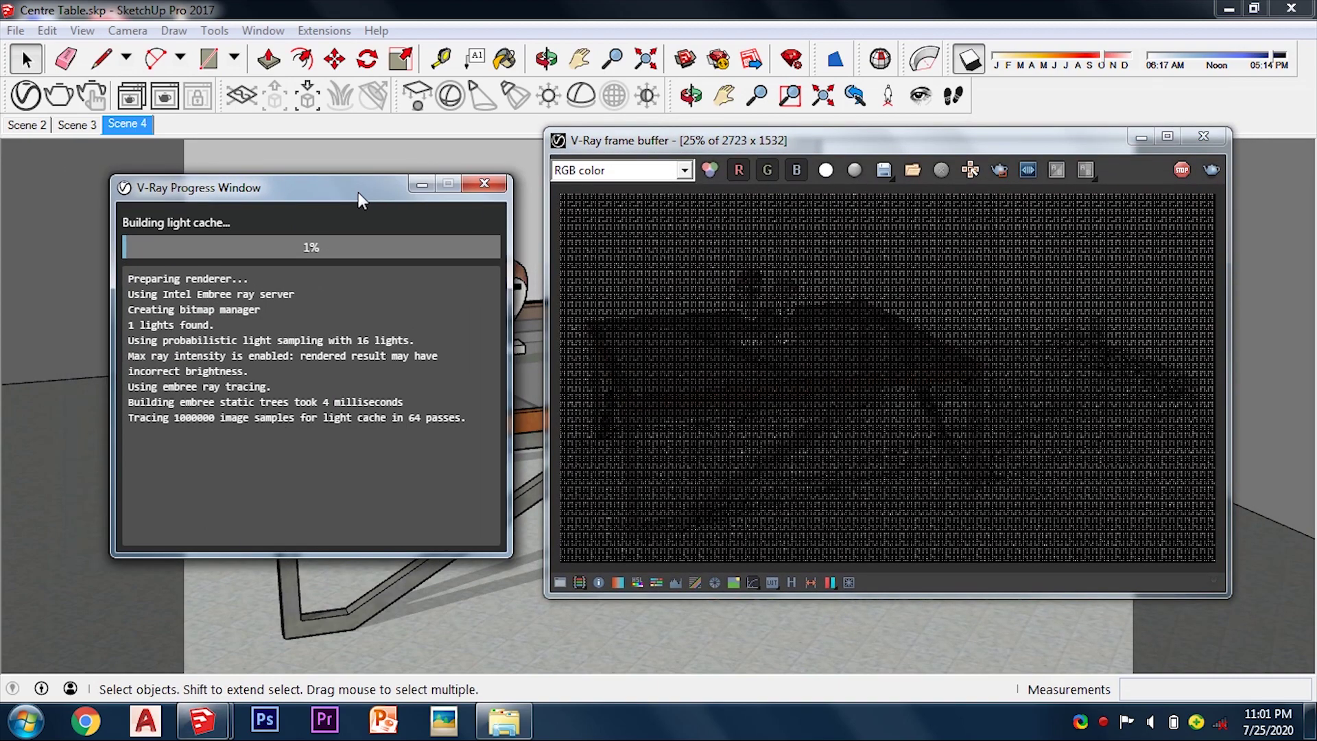